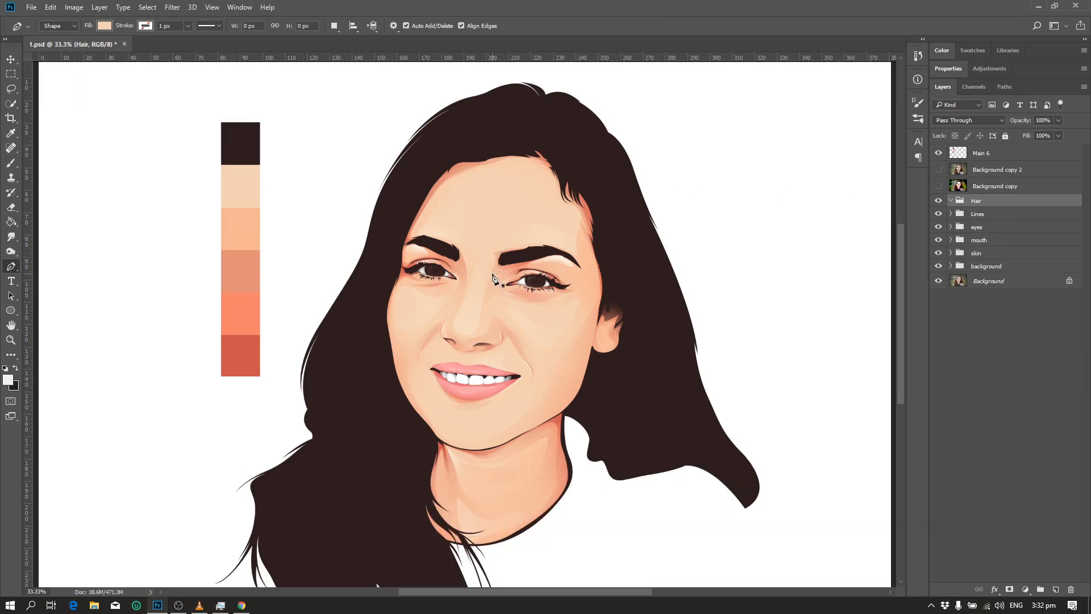
Add a new layer inside the Hair group and set the Pen tool to Path mode
{"action": "scroll", "coordinate": [493, 279], "scroll_direction": "down", "scroll_amount": 1}
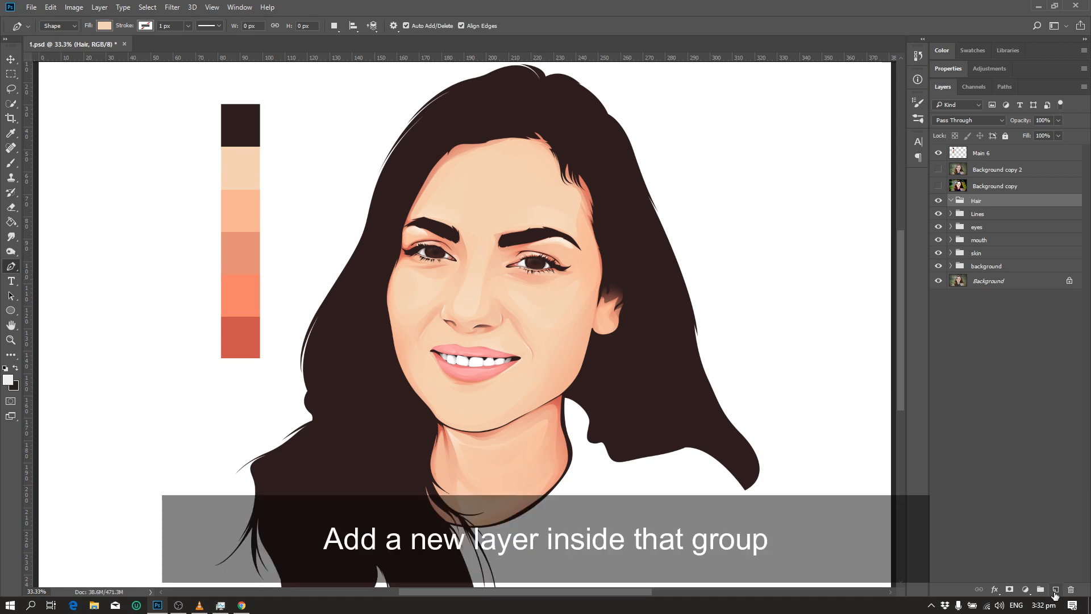
{"action": "left_click", "coordinate": [1056, 589]}
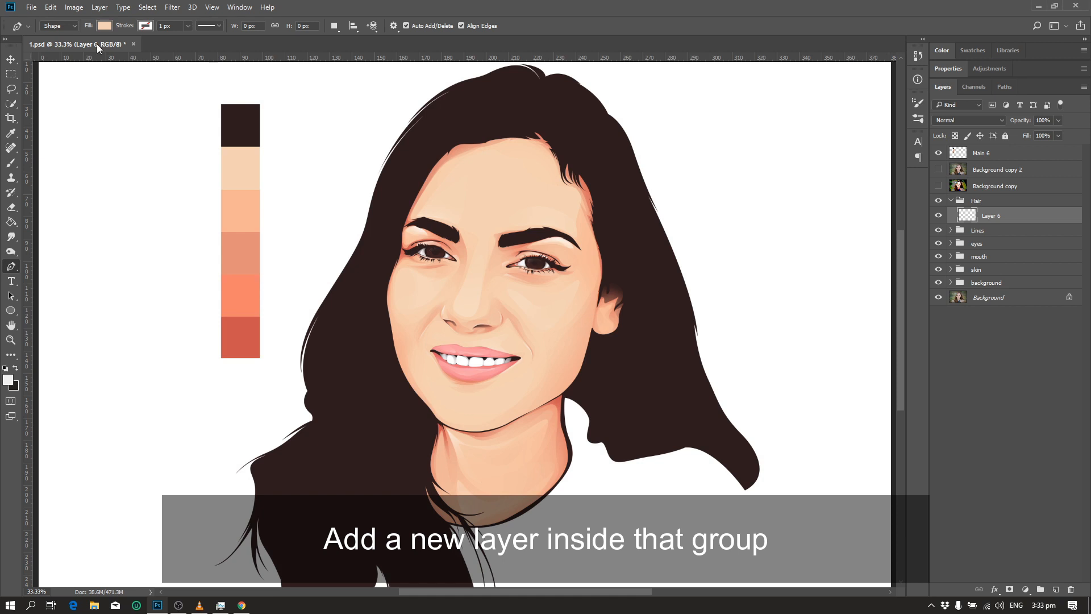
{"action": "left_click", "coordinate": [53, 26]}
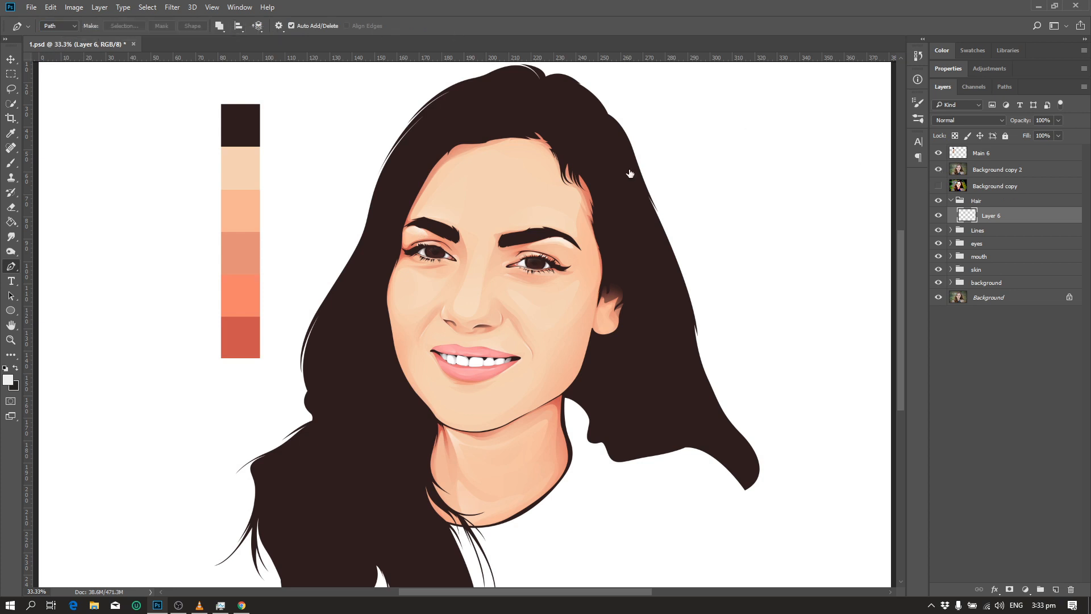
With the Background copy 2 photo shown, draw two open curved paths following the hair above the forehead toward the left temple
{"action": "scroll", "coordinate": [492, 187], "scroll_direction": "up", "scroll_amount": 2}
{"action": "key", "text": "ctrl+plus"}
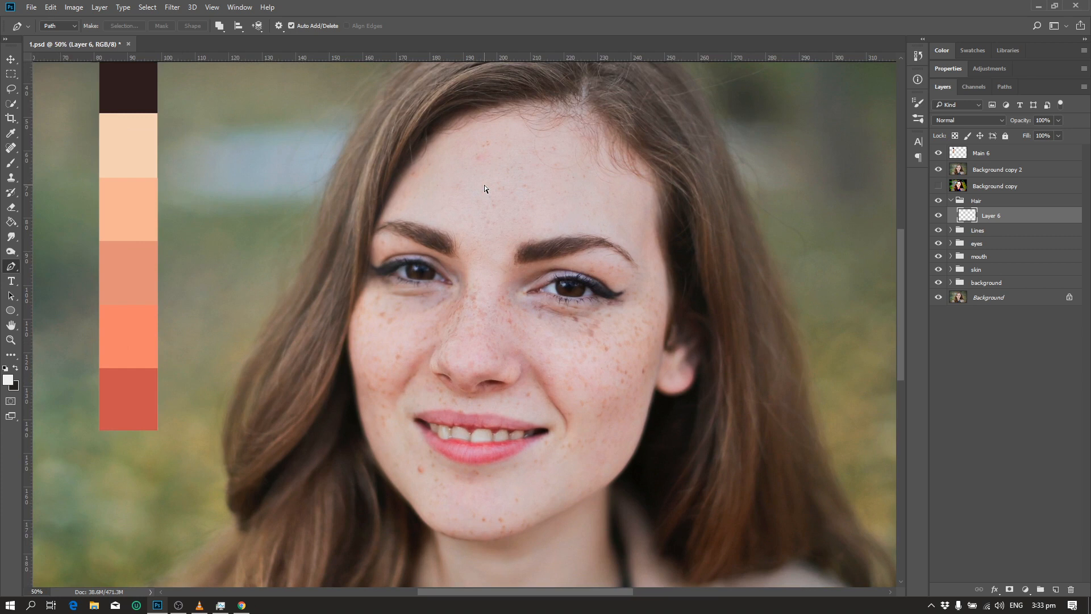
{"action": "scroll", "coordinate": [484, 185], "scroll_direction": "up", "scroll_amount": 3}
{"action": "left_click", "coordinate": [499, 156]}
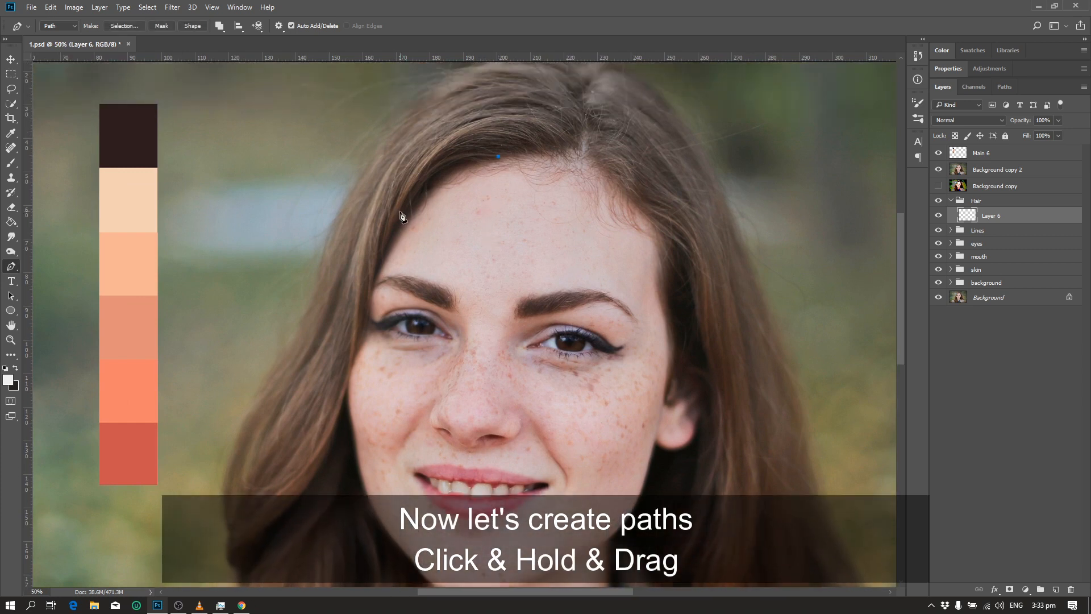
{"action": "left_click_drag", "start_coordinate": [405, 211], "coordinate": [382, 277]}
{"action": "key", "text": "Escape"}
{"action": "left_click", "coordinate": [578, 146]}
{"action": "left_click_drag", "start_coordinate": [466, 126], "coordinate": [400, 164]}
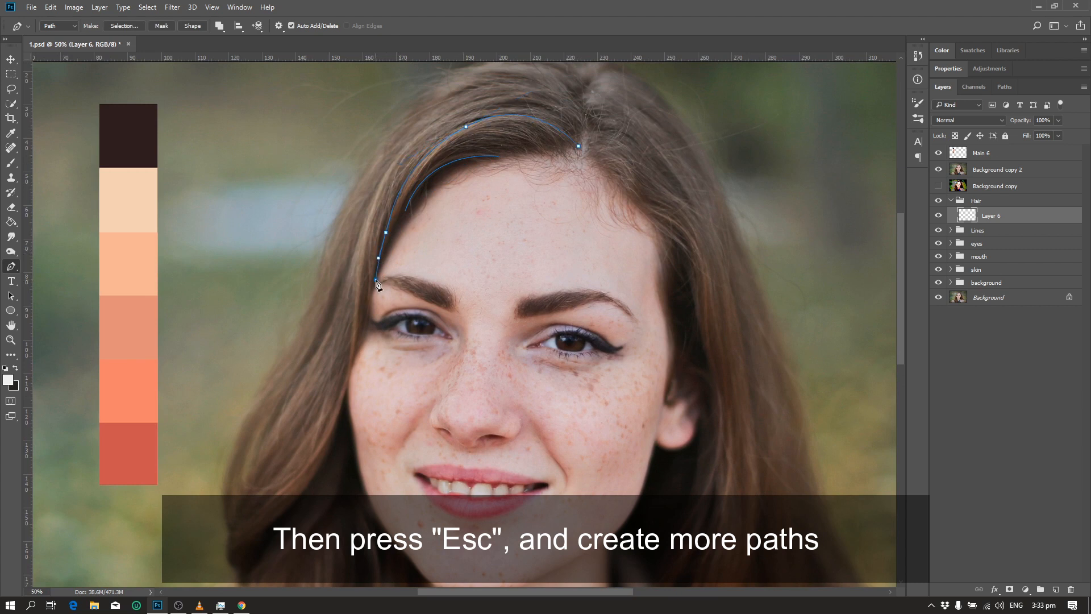
{"action": "key", "text": "Escape"}
Draw an open curved path from the parting over the crown, along the upper left edge of the hair
{"action": "scroll", "coordinate": [518, 219], "scroll_direction": "up", "scroll_amount": 2}
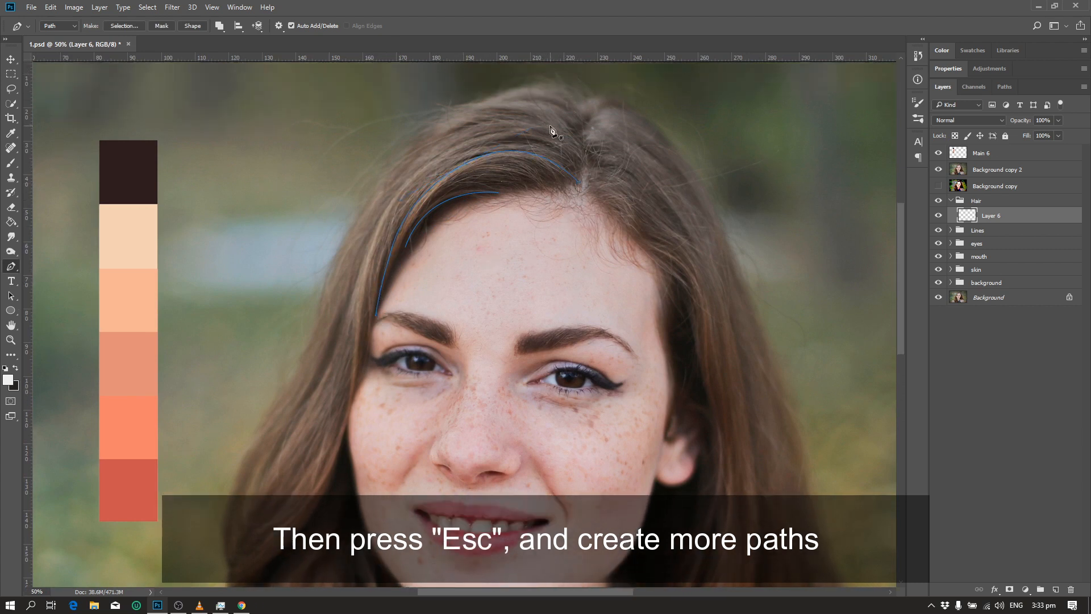
{"action": "left_click", "coordinate": [582, 152]}
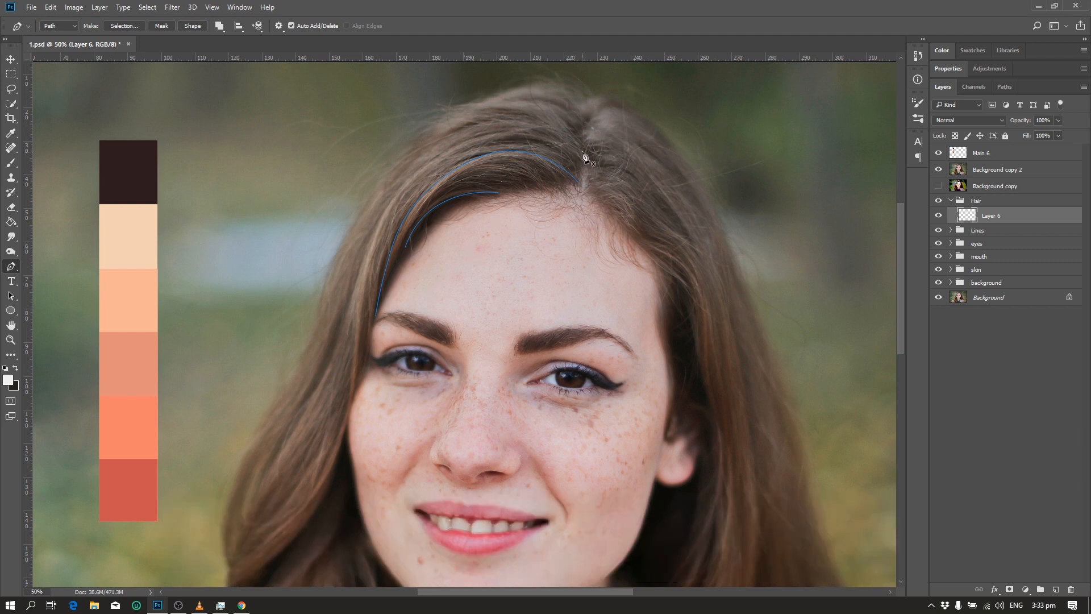
{"action": "left_click_drag", "start_coordinate": [373, 141], "coordinate": [361, 142]}
{"action": "left_click", "coordinate": [529, 108]}
{"action": "left_click_drag", "start_coordinate": [314, 285], "coordinate": [314, 286]}
{"action": "key", "text": "Escape"}
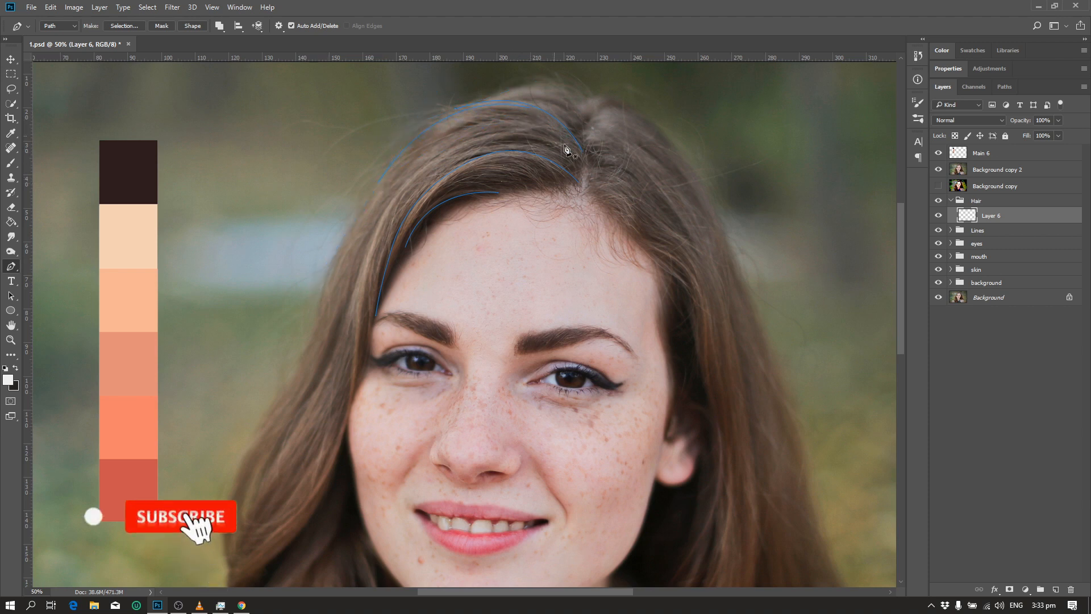
Draw a long open path from the parting down the outer left edge of the hair to the curl beside the chin
{"action": "left_click", "coordinate": [583, 163]}
{"action": "left_click_drag", "start_coordinate": [420, 149], "coordinate": [324, 244]}
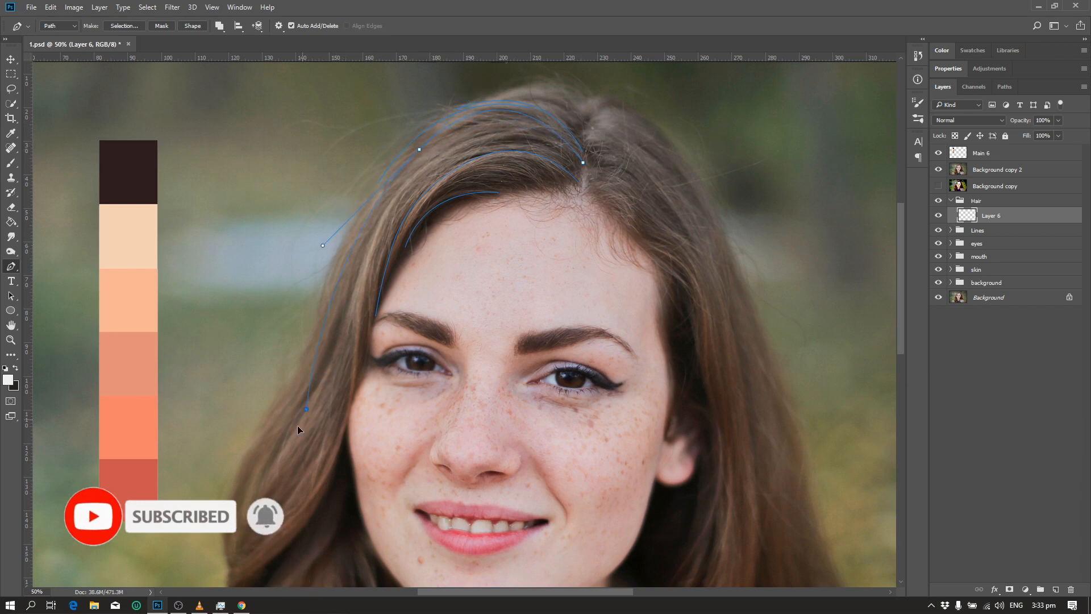
{"action": "left_click_drag", "start_coordinate": [295, 402], "coordinate": [222, 511]}
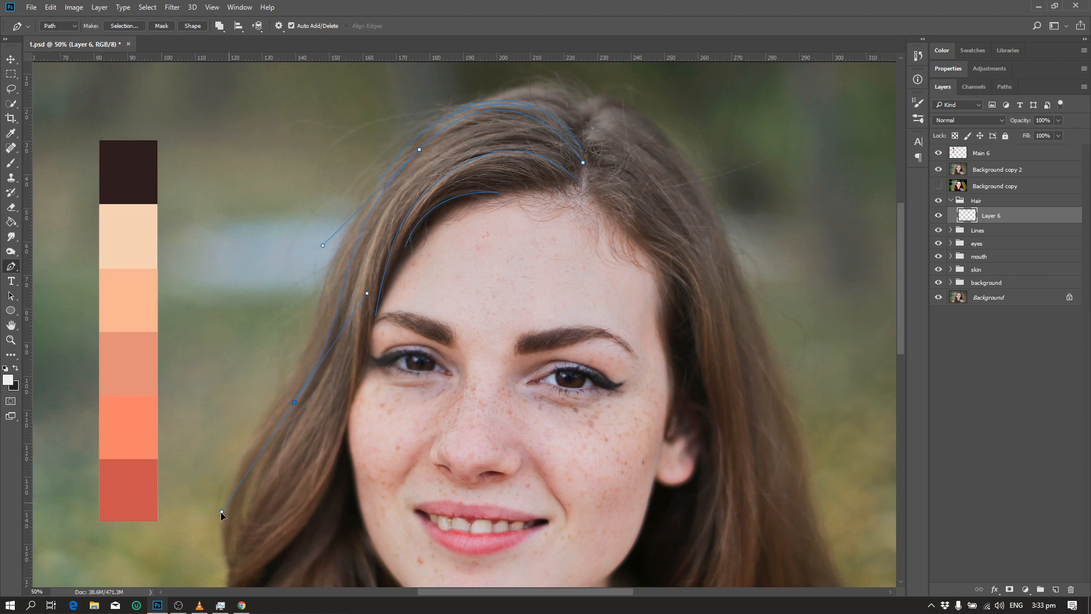
{"action": "scroll", "coordinate": [265, 508], "scroll_direction": "down", "scroll_amount": 2}
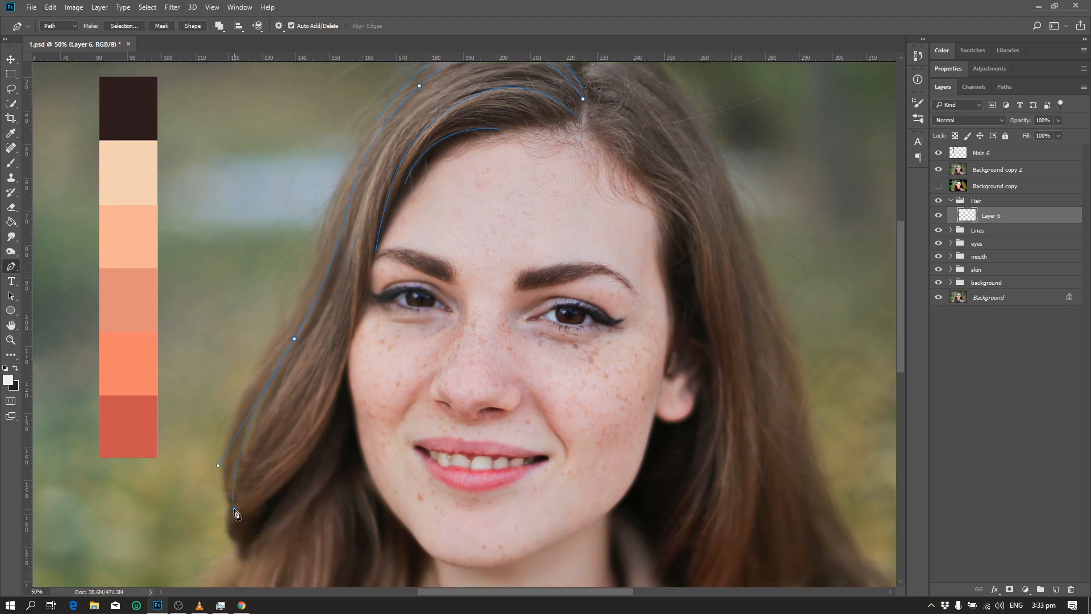
{"action": "left_click", "coordinate": [253, 547]}
{"action": "scroll", "coordinate": [477, 210], "scroll_direction": "up", "scroll_amount": 1}
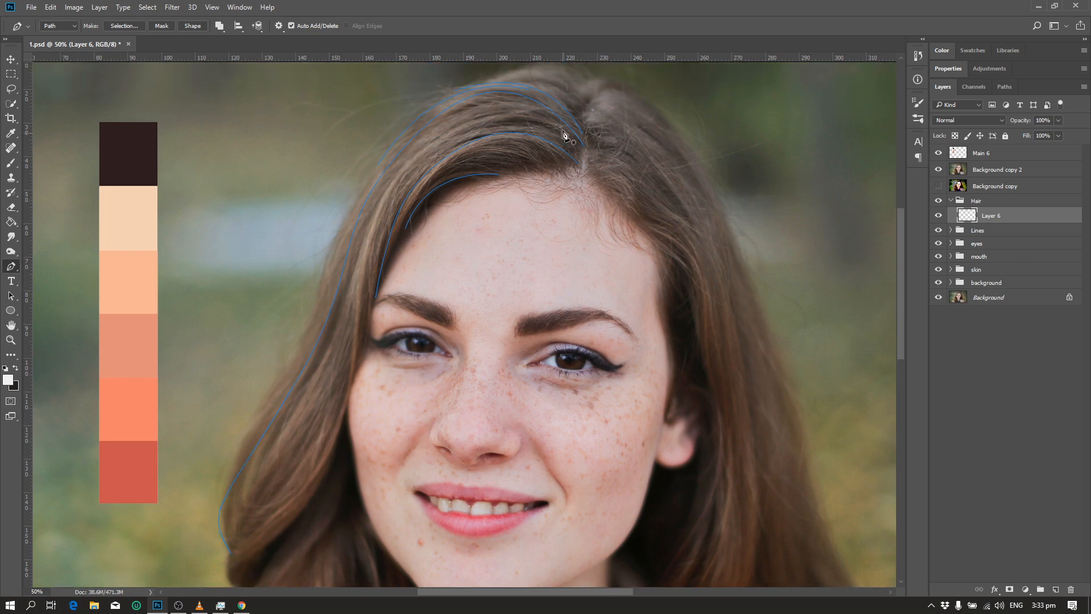
Draw a second long strand path just inside the outer left hair edge, from the parting to the lower curl
{"action": "left_click", "coordinate": [580, 149]}
{"action": "left_click_drag", "start_coordinate": [407, 132], "coordinate": [400, 133]}
{"action": "key", "text": "ctrl+z"}
{"action": "left_click", "coordinate": [259, 456]}
{"action": "left_click", "coordinate": [367, 402], "text": "ctrl"}
{"action": "scroll", "coordinate": [486, 239], "scroll_direction": "up", "scroll_amount": 1}
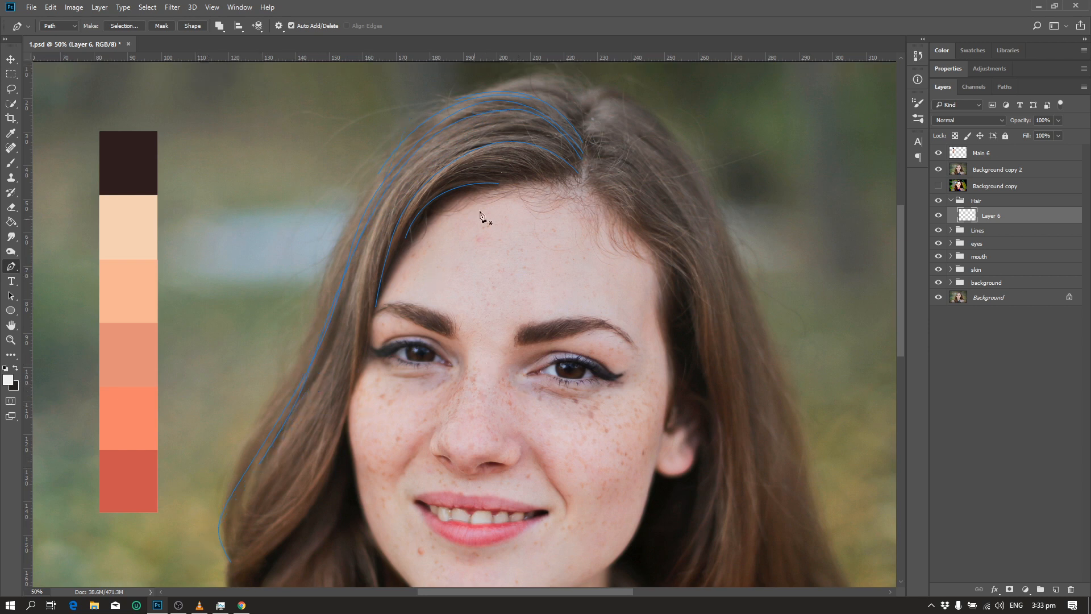
Draw several separate curved strand paths fanning out from the parting across the top left of the crown
{"action": "scroll", "coordinate": [578, 151], "scroll_direction": "up", "scroll_amount": 2}
{"action": "left_click", "coordinate": [581, 122]}
{"action": "left_click_drag", "start_coordinate": [429, 139], "coordinate": [418, 154]}
{"action": "left_click", "coordinate": [567, 152], "text": "ctrl"}
{"action": "left_click", "coordinate": [577, 118]}
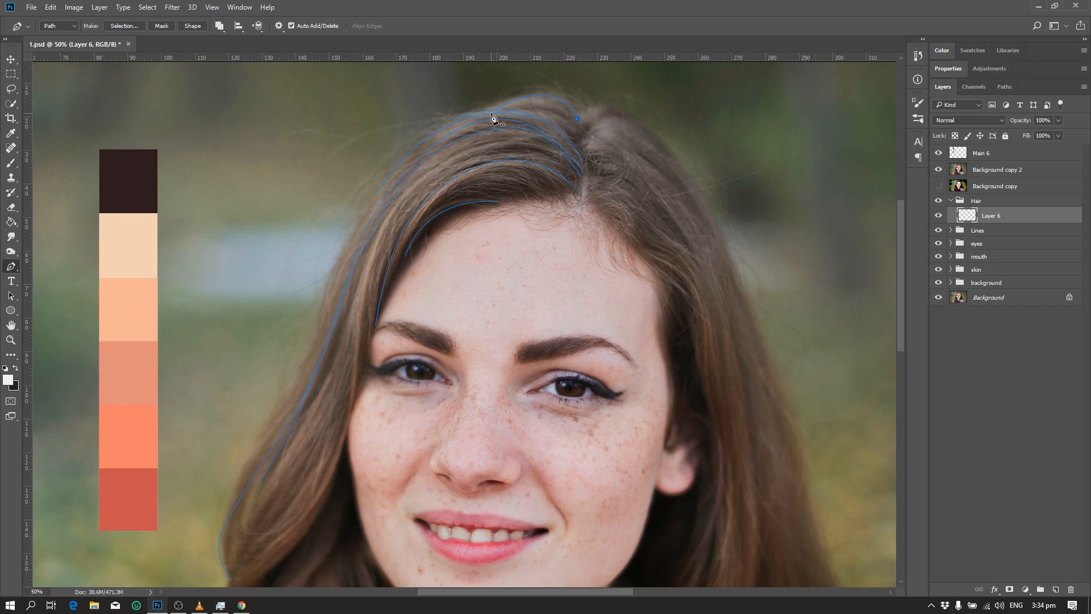
{"action": "left_click", "coordinate": [542, 151], "text": "ctrl"}
{"action": "left_click", "coordinate": [580, 137]}
{"action": "left_click", "coordinate": [583, 160], "text": "ctrl"}
{"action": "left_click", "coordinate": [546, 142]}
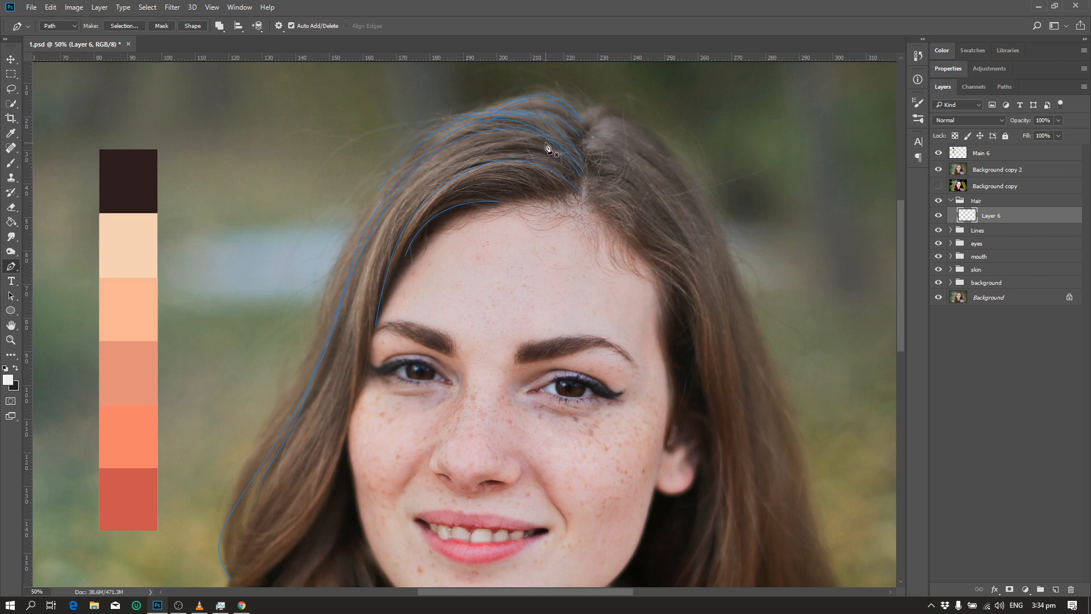
{"action": "left_click", "coordinate": [412, 188], "text": "ctrl"}
{"action": "left_click", "coordinate": [453, 225], "text": "ctrl"}
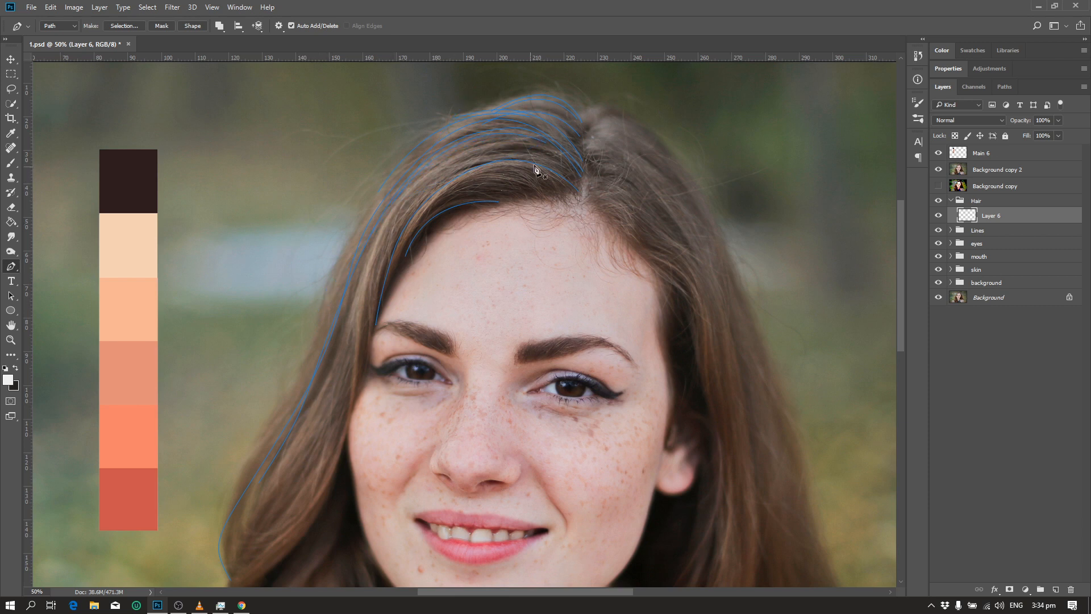
Draw three curved strand paths sweeping from near the parting over the forehead hair to the left temple
{"action": "left_click", "coordinate": [566, 185]}
{"action": "left_click_drag", "start_coordinate": [393, 271], "coordinate": [338, 424]}
{"action": "left_click", "coordinate": [514, 273], "text": "ctrl"}
{"action": "left_click", "coordinate": [546, 193]}
{"action": "left_click_drag", "start_coordinate": [394, 256], "coordinate": [323, 391]}
{"action": "left_click", "coordinate": [530, 186]}
{"action": "left_click_drag", "start_coordinate": [399, 264], "coordinate": [359, 380]}
{"action": "left_click", "coordinate": [619, 256], "text": "ctrl"}
Draw a long strand path from the parting past the left temple and cheek into the lower curl
{"action": "left_click", "coordinate": [570, 164]}
{"action": "left_click_drag", "start_coordinate": [385, 222], "coordinate": [296, 366]}
{"action": "left_click", "coordinate": [442, 156]}
{"action": "scroll", "coordinate": [321, 485], "scroll_direction": "down", "scroll_amount": 3}
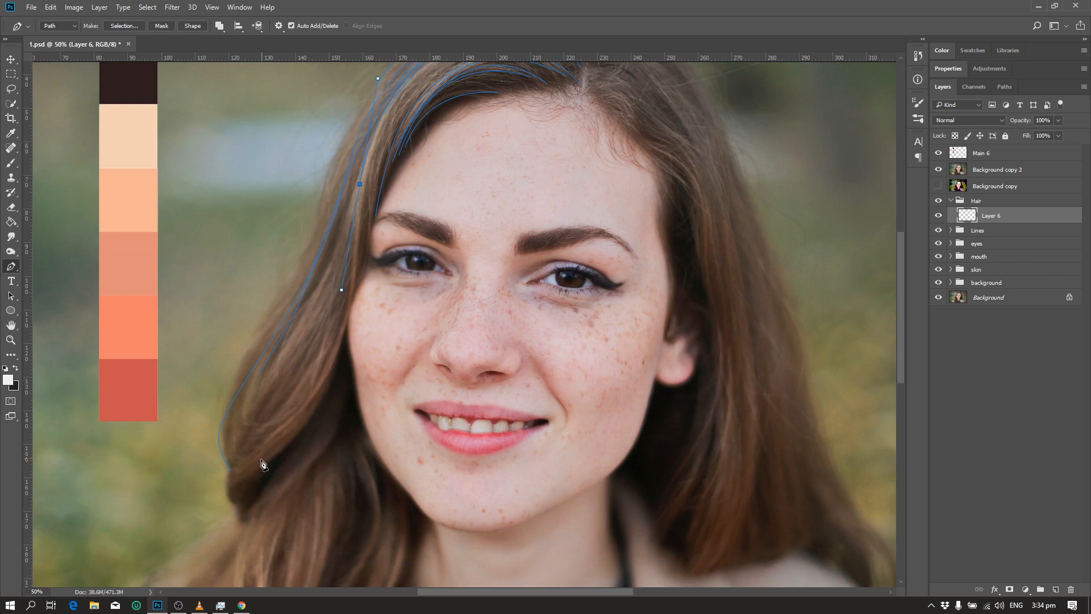
{"action": "left_click_drag", "start_coordinate": [210, 494], "coordinate": [158, 538]}
{"action": "key", "text": "Escape"}
Draw another strand path from the crown down beside the left cheek, plus a short one over the forehead hair
{"action": "scroll", "coordinate": [383, 151], "scroll_direction": "up", "scroll_amount": 1}
{"action": "left_click", "coordinate": [506, 72]}
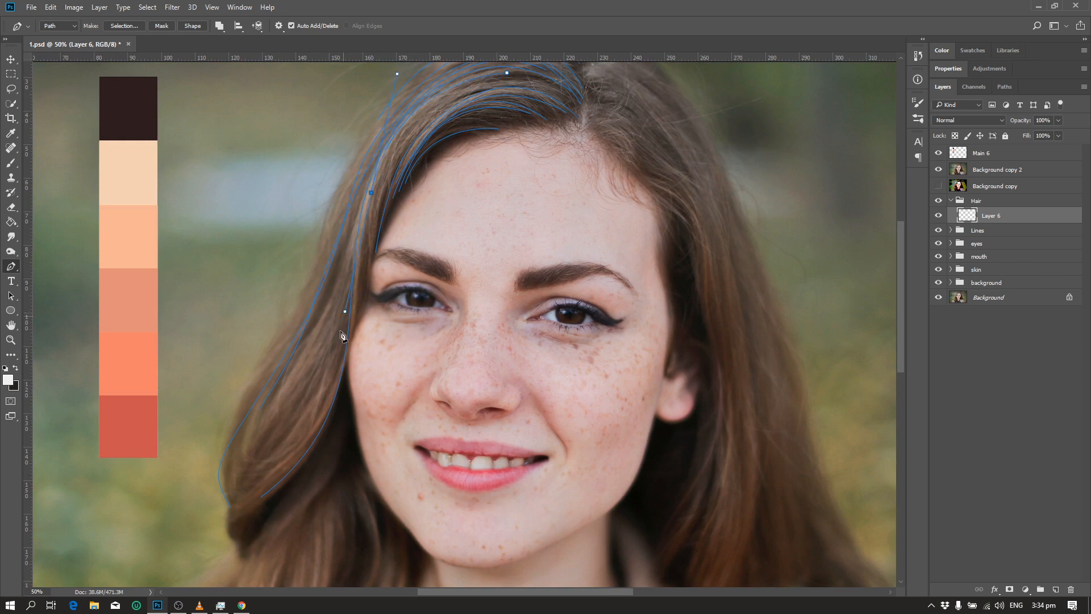
{"action": "left_click_drag", "start_coordinate": [295, 451], "coordinate": [233, 524]}
{"action": "key", "text": "Escape"}
{"action": "left_click", "coordinate": [556, 92]}
{"action": "left_click", "coordinate": [424, 126]}
{"action": "key", "text": "Escape"}
Draw a strand path from the crown down past the cheek that bends outward across the left curl, redoing its last point
{"action": "left_click", "coordinate": [522, 77]}
{"action": "left_click_drag", "start_coordinate": [385, 174], "coordinate": [362, 273]}
{"action": "left_click_drag", "start_coordinate": [314, 415], "coordinate": [274, 479]}
{"action": "left_click_drag", "start_coordinate": [176, 446], "coordinate": [121, 397]}
{"action": "left_click", "coordinate": [436, 385], "text": "ctrl"}
{"action": "scroll", "coordinate": [375, 385], "scroll_direction": "up", "scroll_amount": 1}
{"action": "key", "text": "ctrl+z"}
{"action": "left_click_drag", "start_coordinate": [199, 448], "coordinate": [199, 446]}
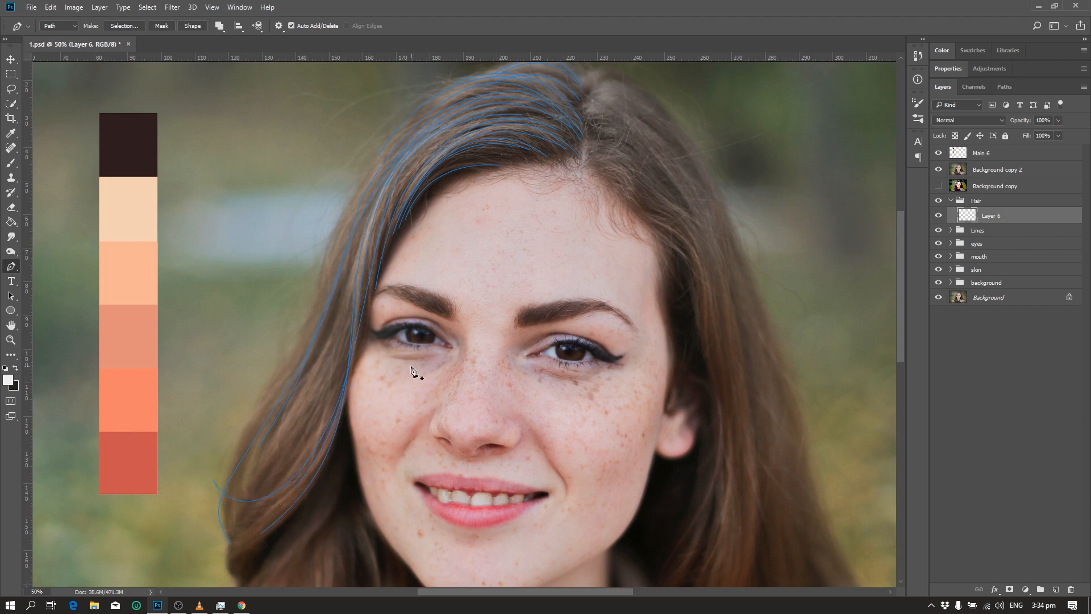
{"action": "left_click", "coordinate": [394, 364], "text": "ctrl"}
Draw two strand paths running down from the left temple area alongside the eye and cheek
{"action": "scroll", "coordinate": [398, 324], "scroll_direction": "up", "scroll_amount": 1}
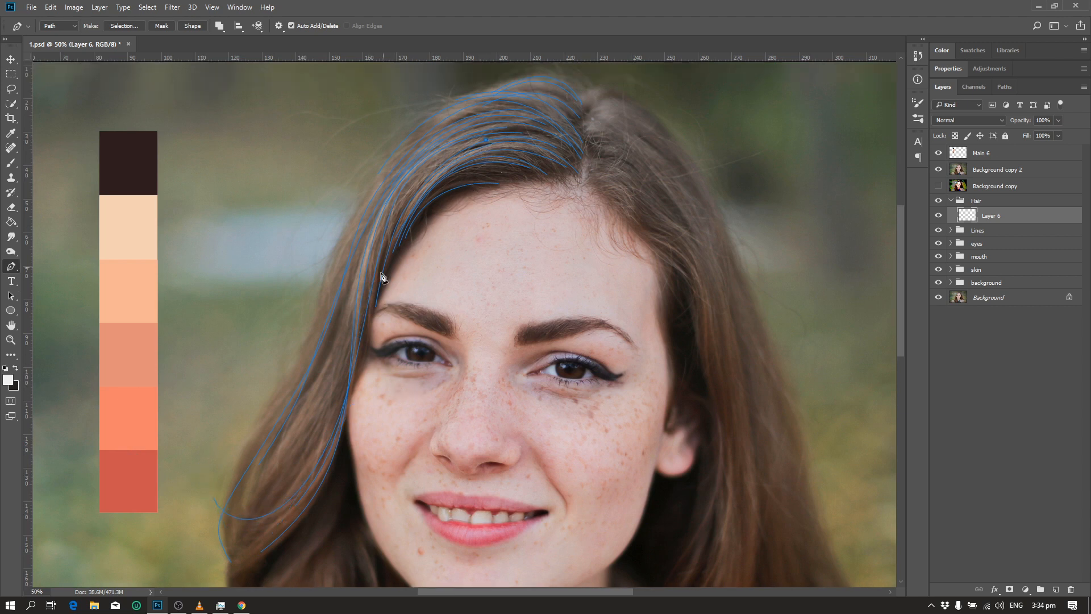
{"action": "left_click", "coordinate": [372, 298]}
{"action": "left_click", "coordinate": [346, 460]}
{"action": "left_click", "coordinate": [435, 377], "text": "ctrl"}
{"action": "left_click", "coordinate": [388, 203]}
{"action": "left_click_drag", "start_coordinate": [340, 332], "coordinate": [317, 398]}
{"action": "left_click", "coordinate": [357, 342], "text": "ctrl"}
Draw two long strand paths from the upper left hair past the cheek, continuing one around the tip of the lower curl
{"action": "left_click", "coordinate": [411, 164]}
{"action": "scroll", "coordinate": [275, 522], "scroll_direction": "down", "scroll_amount": 1}
{"action": "left_click_drag", "start_coordinate": [229, 518], "coordinate": [142, 574]}
{"action": "left_click", "coordinate": [276, 479], "text": "ctrl"}
{"action": "left_click", "coordinate": [370, 227]}
{"action": "left_click_drag", "start_coordinate": [336, 377], "coordinate": [318, 429]}
{"action": "left_click_drag", "start_coordinate": [251, 510], "coordinate": [193, 556]}
{"action": "scroll", "coordinate": [227, 511], "scroll_direction": "down", "scroll_amount": 3}
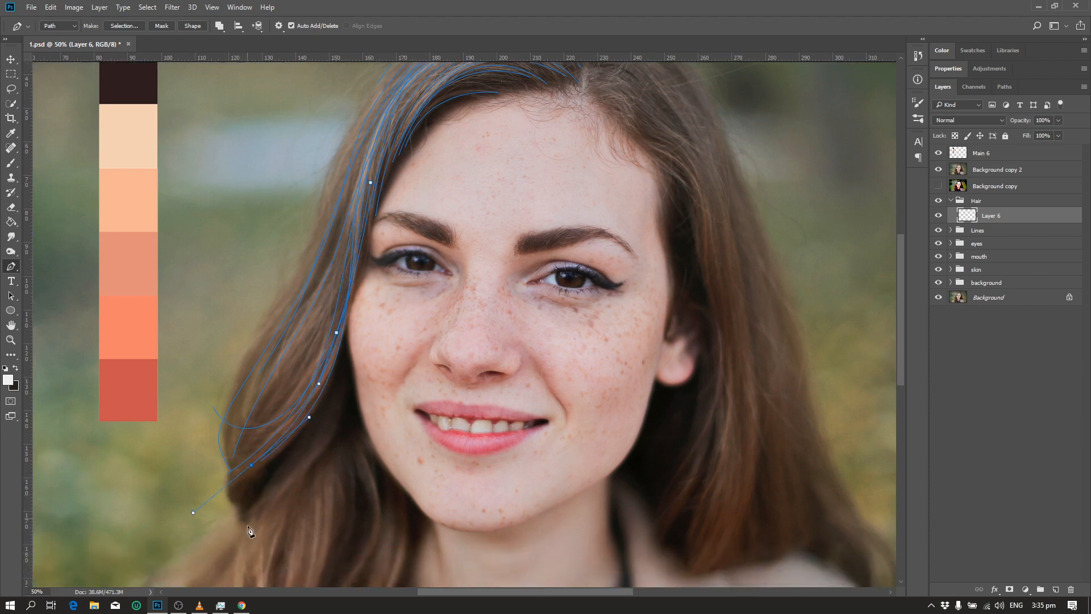
{"action": "left_click", "coordinate": [245, 454]}
{"action": "key", "text": "Escape"}
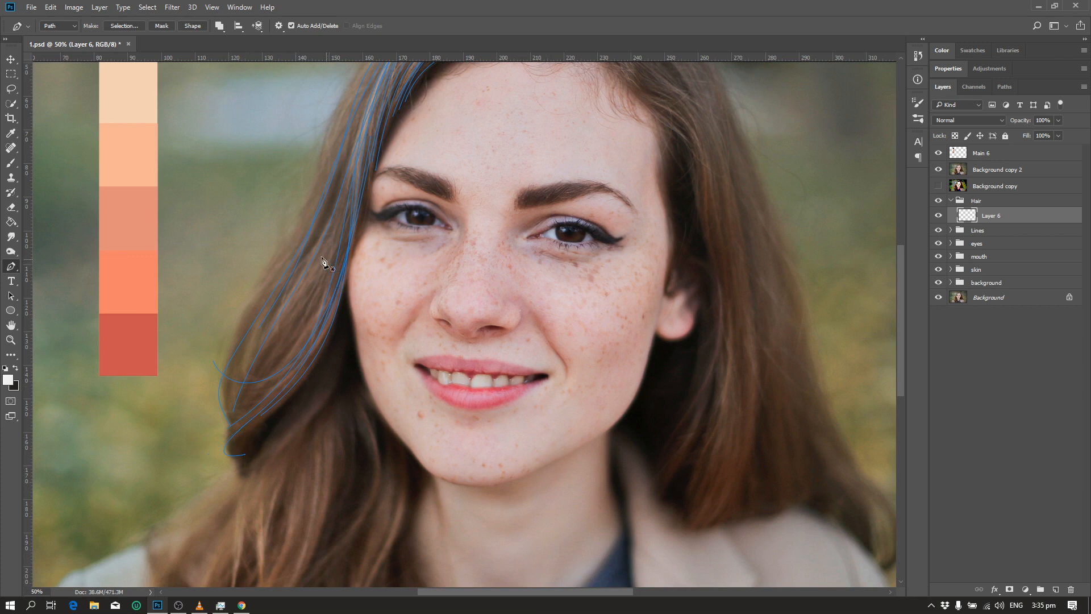
Draw a long strand path from the crown through the middle of the left hair to the curl's tip
{"action": "scroll", "coordinate": [329, 259], "scroll_direction": "up", "scroll_amount": 3}
{"action": "left_click", "coordinate": [477, 67]}
{"action": "left_click", "coordinate": [333, 221]}
{"action": "left_click", "coordinate": [316, 300]}
{"action": "left_click_drag", "start_coordinate": [229, 497], "coordinate": [243, 526]}
{"action": "key", "text": "Escape"}
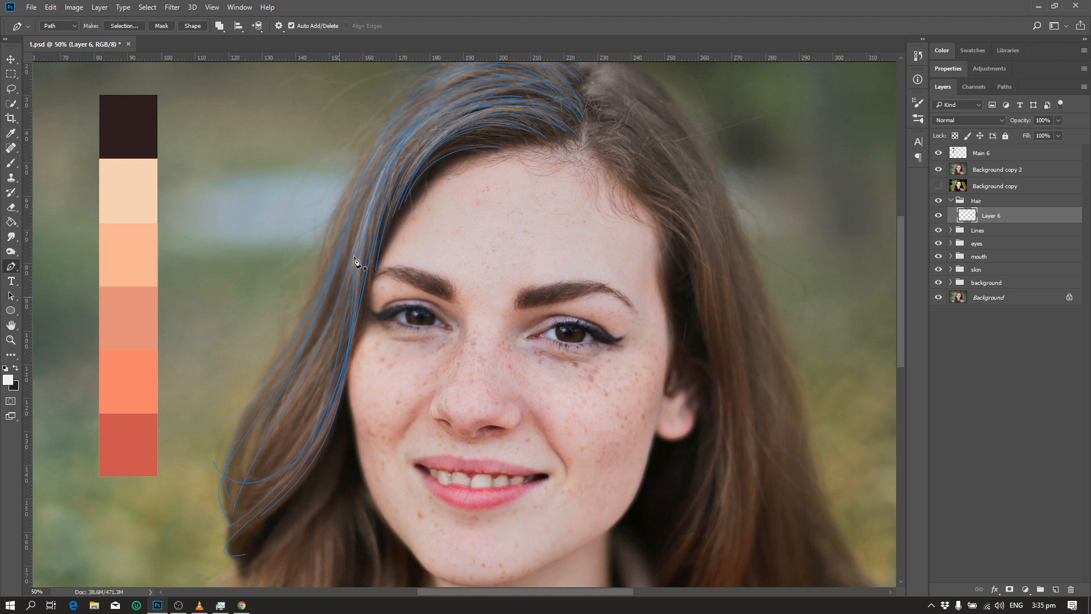
Fill the gaps inside the left lock with more strand paths running from the crown and temple toward the curl
{"action": "left_click", "coordinate": [473, 75]}
{"action": "mouse_move", "coordinate": [302, 418]}
{"action": "left_mouse_down"}
{"action": "mouse_move", "coordinate": [243, 462]}
{"action": "mouse_move", "coordinate": [284, 430]}
{"action": "left_mouse_up"}
{"action": "scroll", "coordinate": [377, 216], "scroll_direction": "down", "scroll_amount": 2}
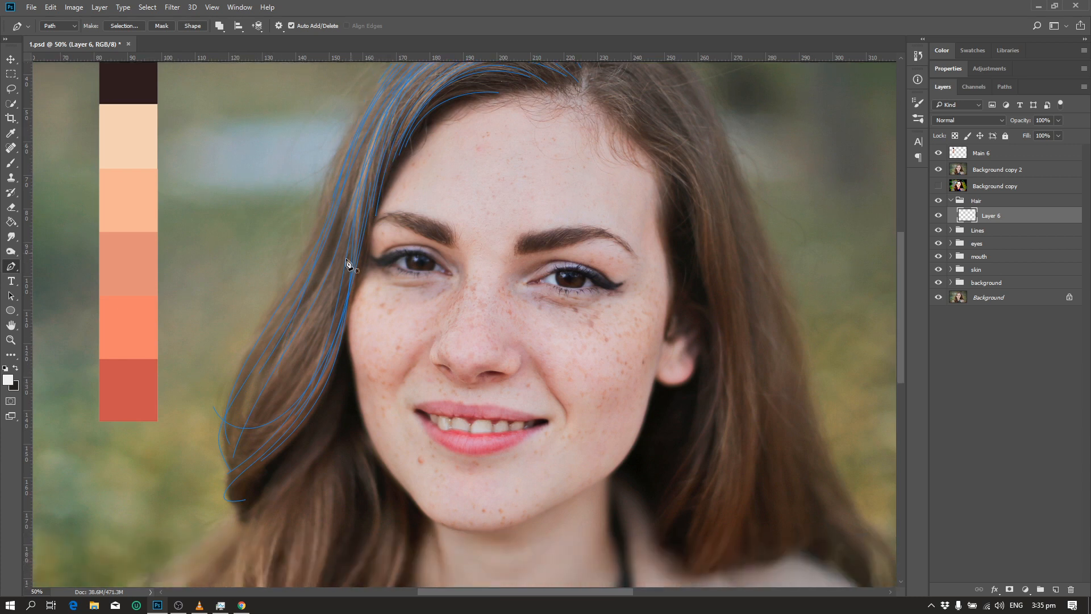
{"action": "left_click", "coordinate": [353, 208]}
{"action": "left_click", "coordinate": [354, 198]}
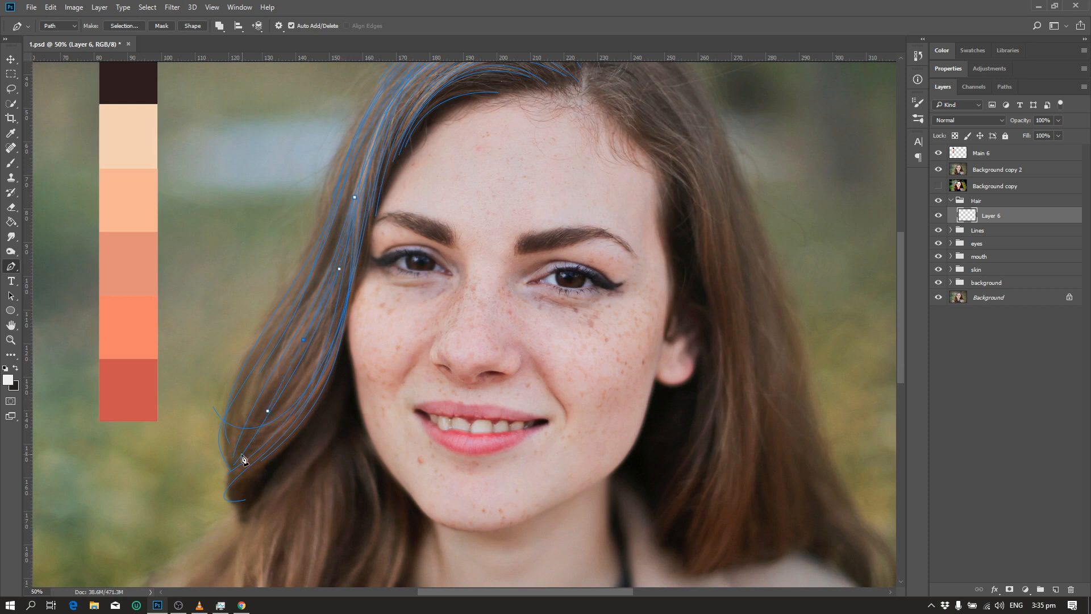
{"action": "left_click", "coordinate": [349, 251]}
{"action": "left_click_drag", "start_coordinate": [271, 431], "coordinate": [267, 439]}
Draw an open path from beside the left cheek under the curl, along the outer edge of the lock over the shoulder
{"action": "scroll", "coordinate": [326, 369], "scroll_direction": "down", "scroll_amount": 5}
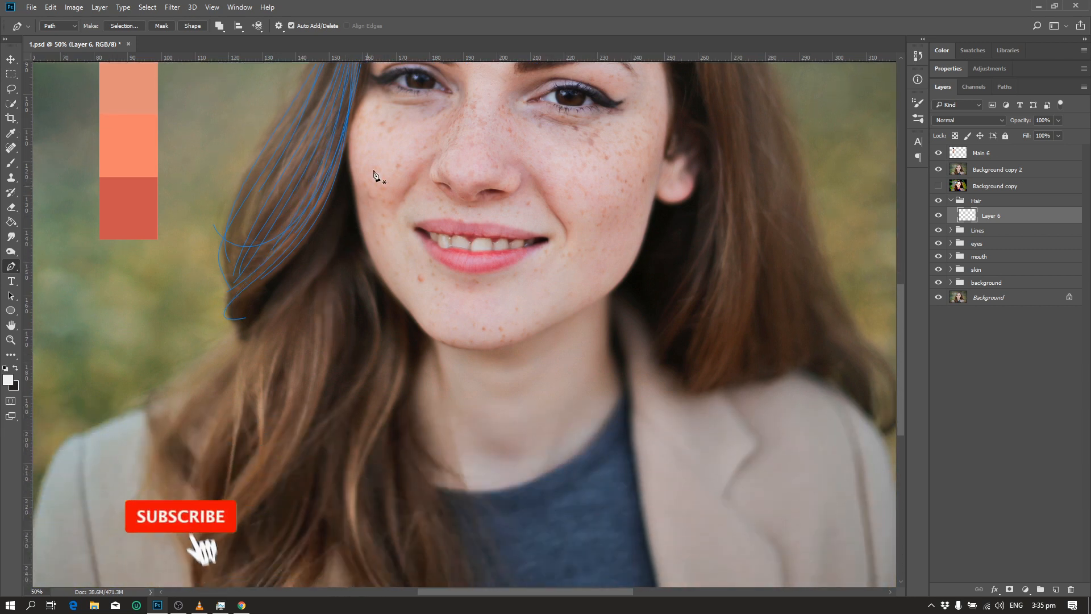
{"action": "left_click", "coordinate": [342, 186]}
{"action": "left_click_drag", "start_coordinate": [248, 335], "coordinate": [144, 406]}
{"action": "left_click_drag", "start_coordinate": [169, 484], "coordinate": [243, 555]}
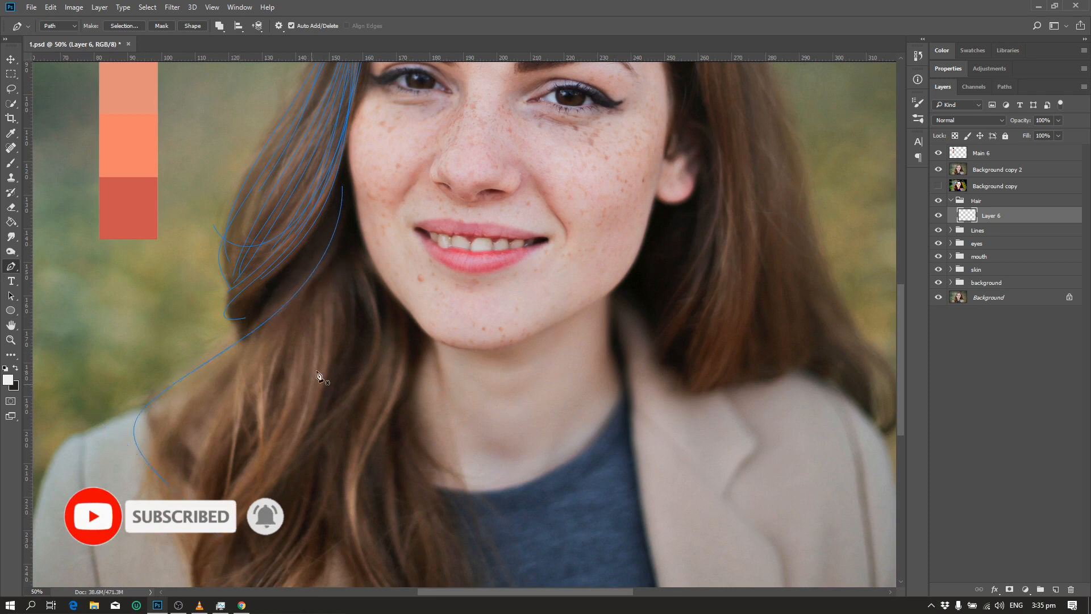
{"action": "left_click", "coordinate": [310, 390], "text": "ctrl"}
Draw two parallel strand paths just inside the outer edge of the lock lying over the left shoulder
{"action": "scroll", "coordinate": [355, 290], "scroll_direction": "down", "scroll_amount": 1}
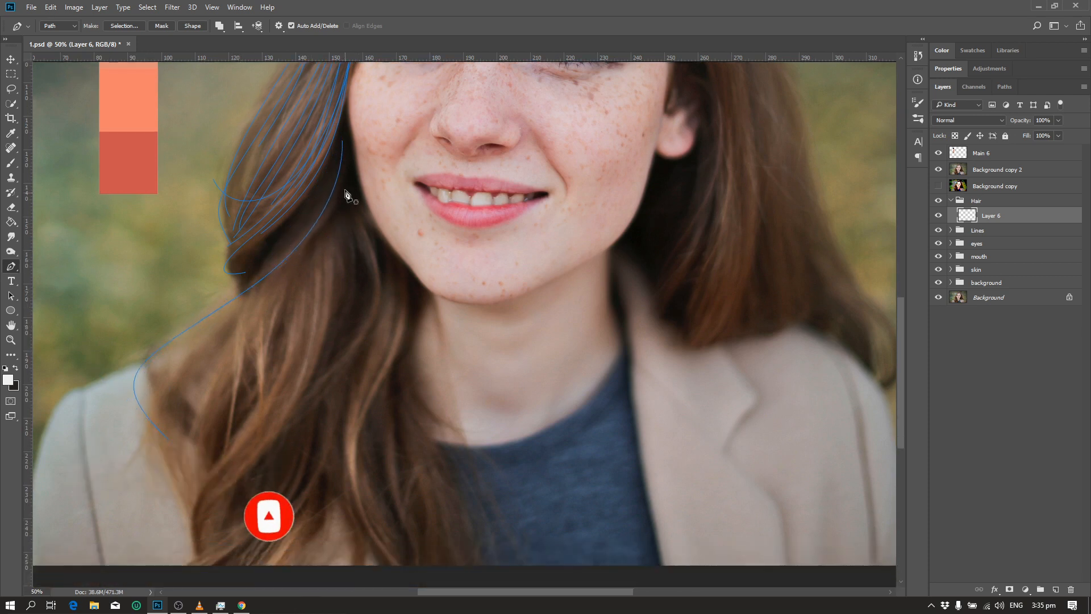
{"action": "left_click", "coordinate": [277, 275], "text": "ctrl"}
{"action": "left_click_drag", "start_coordinate": [208, 310], "coordinate": [202, 339]}
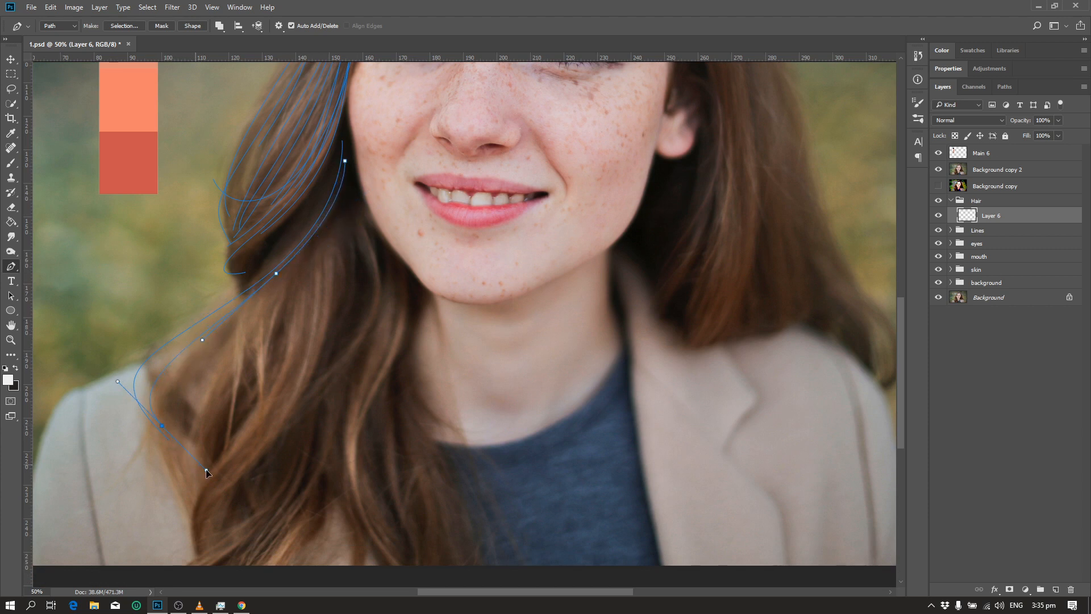
{"action": "left_click", "coordinate": [267, 267], "text": "ctrl"}
{"action": "left_click_drag", "start_coordinate": [218, 307], "coordinate": [209, 317]}
{"action": "left_click_drag", "start_coordinate": [183, 429], "coordinate": [214, 441]}
{"action": "left_click", "coordinate": [374, 307], "text": "ctrl"}
Draw a curved strand path from beside the left jaw down into the middle of the shoulder lock
{"action": "left_click", "coordinate": [178, 605]}
{"action": "left_click", "coordinate": [353, 200]}
{"action": "left_click_drag", "start_coordinate": [361, 337], "coordinate": [312, 402]}
{"action": "left_click_drag", "start_coordinate": [274, 456], "coordinate": [288, 483]}
{"action": "key", "text": "Escape"}
Draw a series of shorter parallel strand paths beside the left jaw, inside the long curved strand
{"action": "left_click", "coordinate": [340, 209]}
{"action": "left_click_drag", "start_coordinate": [349, 321], "coordinate": [321, 413]}
{"action": "key", "text": "Escape"}
{"action": "left_click", "coordinate": [353, 208]}
{"action": "left_click_drag", "start_coordinate": [364, 325], "coordinate": [340, 386]}
{"action": "left_click_drag", "start_coordinate": [343, 321], "coordinate": [329, 378]}
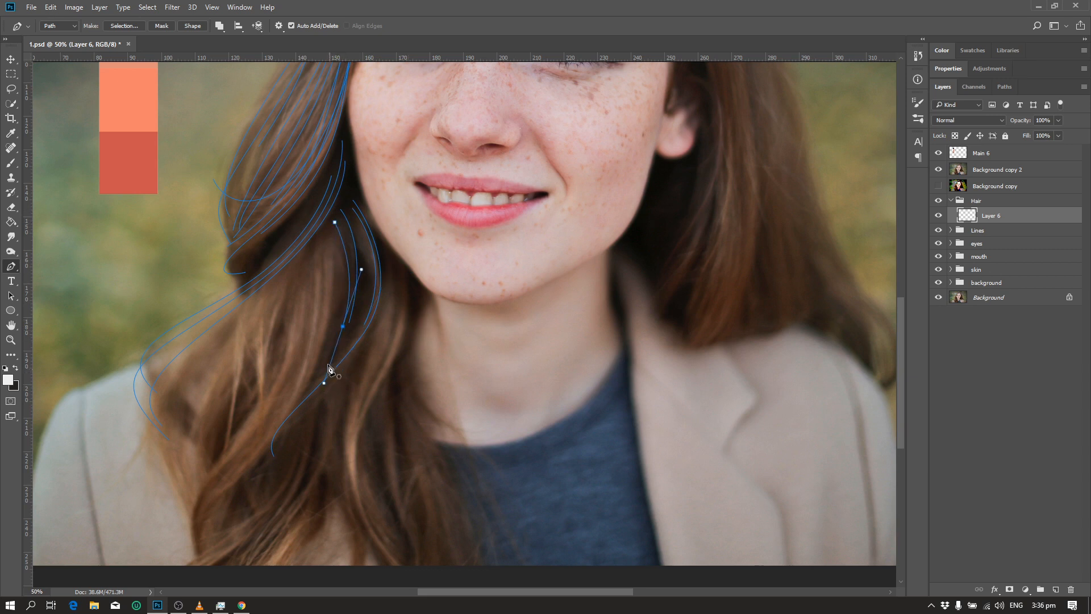
{"action": "left_click_drag", "start_coordinate": [335, 332], "coordinate": [307, 405]}
{"action": "scroll", "coordinate": [312, 405], "scroll_direction": "down", "scroll_amount": 2}
{"action": "scroll", "coordinate": [311, 405], "scroll_direction": "down", "scroll_amount": 1}
{"action": "key", "text": "Escape"}
Draw a long S-shaped strand path from beside the jaw down through the shoulder lock past the photo's bottom edge
{"action": "left_click", "coordinate": [327, 172]}
{"action": "scroll", "coordinate": [280, 348], "scroll_direction": "down", "scroll_amount": 2}
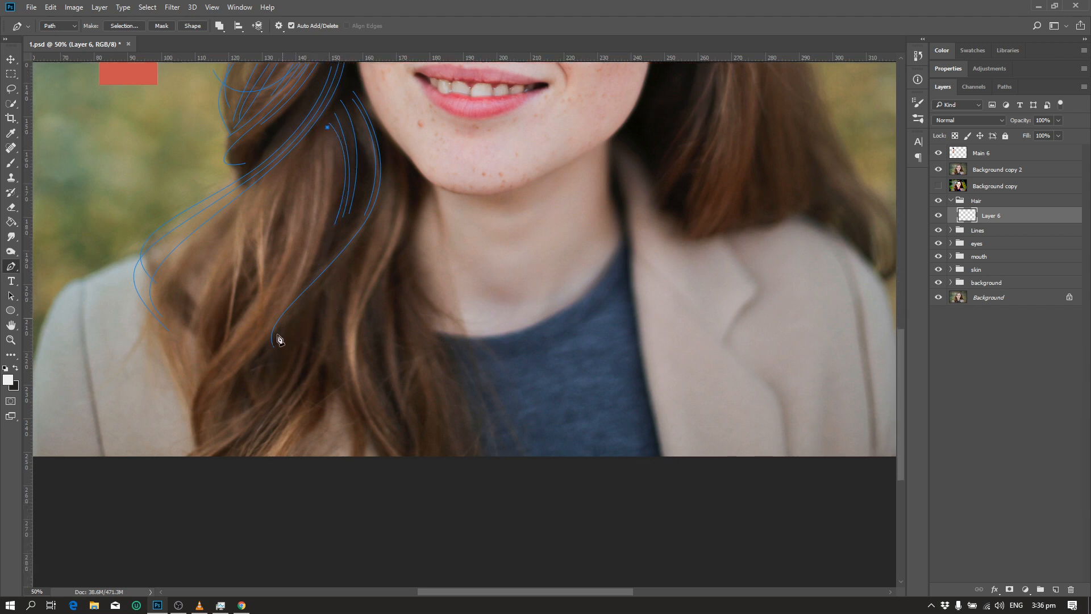
{"action": "left_click_drag", "start_coordinate": [266, 327], "coordinate": [164, 435]}
{"action": "left_click", "coordinate": [217, 474]}
{"action": "key", "text": "Escape"}
Draw a long strand path from below the curl down the shoulder lock and a short one alongside its upper part
{"action": "left_click", "coordinate": [296, 147]}
{"action": "left_click_drag", "start_coordinate": [262, 275], "coordinate": [202, 398]}
{"action": "key", "text": "Escape"}
{"action": "left_click", "coordinate": [291, 159]}
{"action": "left_click", "coordinate": [262, 245]}
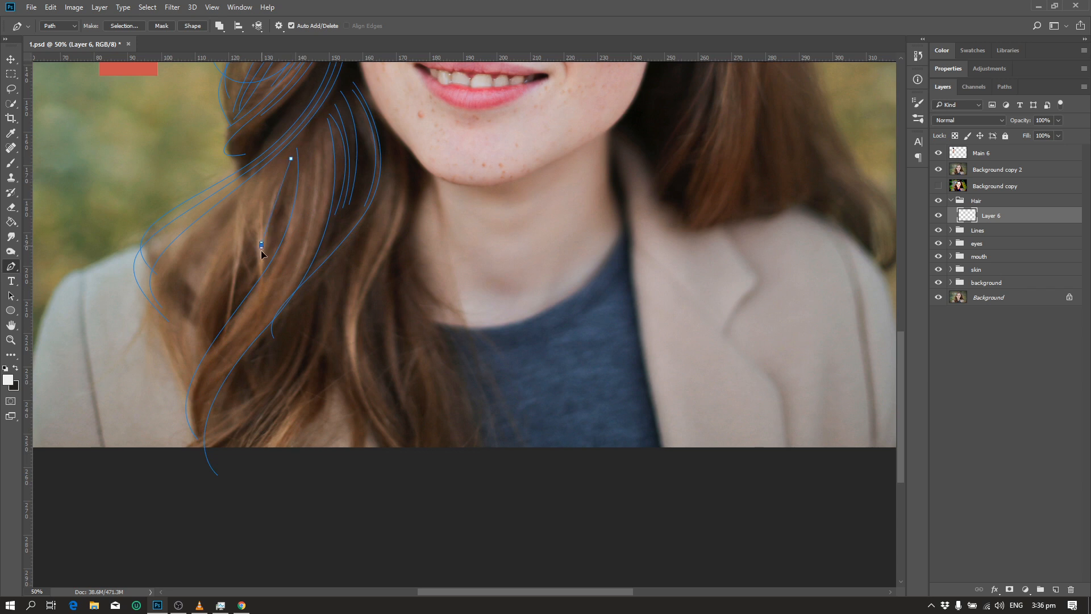
{"action": "key", "text": "Escape"}
Draw further strand paths from below the curl down the outer part of the left shoulder lock
{"action": "left_click", "coordinate": [292, 168]}
{"action": "left_click_drag", "start_coordinate": [228, 350], "coordinate": [238, 204]}
{"action": "left_click_drag", "start_coordinate": [192, 394], "coordinate": [261, 462]}
{"action": "left_click", "coordinate": [275, 438], "text": "ctrl"}
{"action": "left_click", "coordinate": [245, 439], "text": "ctrl"}
Add short inner strand paths between the longer ones in the middle of the left shoulder lock
{"action": "left_click_drag", "start_coordinate": [206, 351], "coordinate": [249, 390]}
{"action": "left_click", "coordinate": [249, 244], "text": "ctrl"}
{"action": "left_click", "coordinate": [232, 244]}
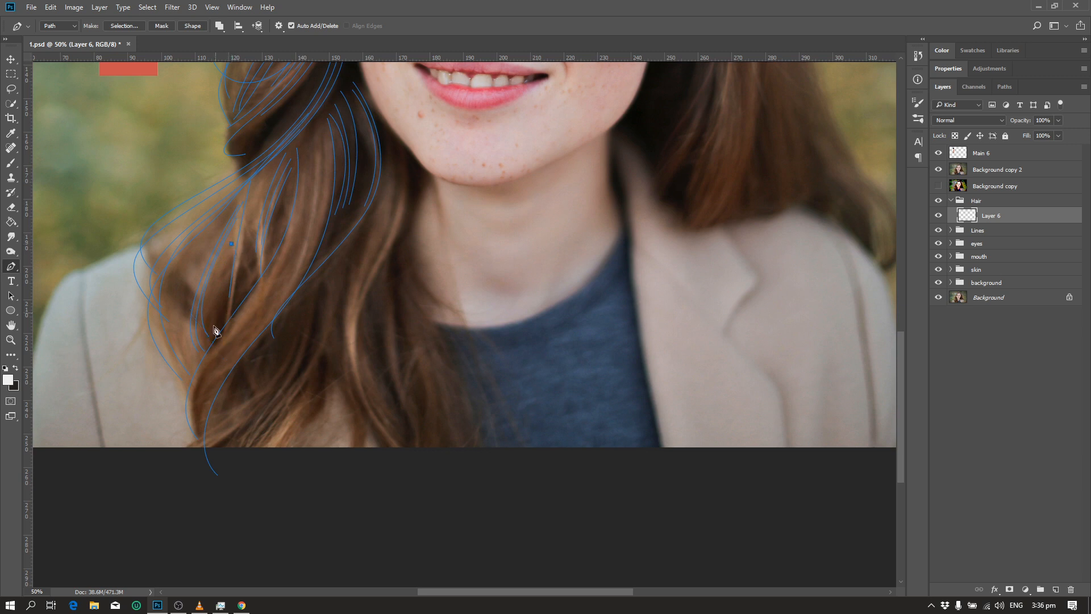
{"action": "left_click", "coordinate": [289, 205], "text": "ctrl"}
{"action": "scroll", "coordinate": [317, 195], "scroll_direction": "up", "scroll_amount": 2}
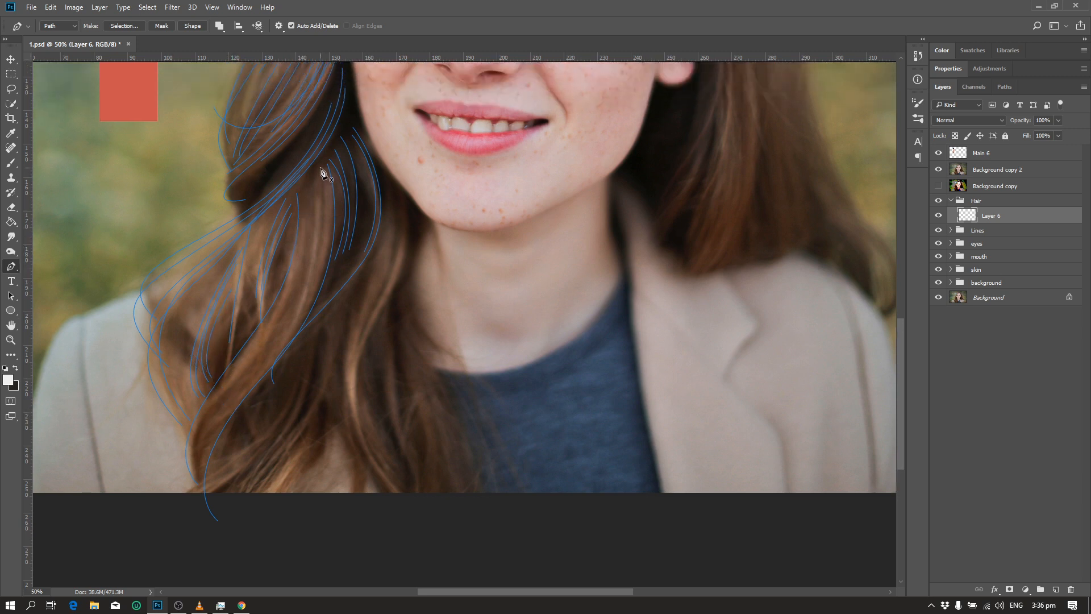
Draw a long strand path down the left shoulder lock, ending past the photo's bottom edge
{"action": "left_click", "coordinate": [299, 320]}
{"action": "left_click", "coordinate": [245, 410]}
{"action": "scroll", "coordinate": [216, 460], "scroll_direction": "down", "scroll_amount": 2}
{"action": "left_click_drag", "start_coordinate": [207, 480], "coordinate": [235, 514]}
{"action": "key", "text": "Escape"}
Add further long strand paths from below the curl through the middle of the left shoulder lock past the photo's bottom edge
{"action": "left_click", "coordinate": [311, 148]}
{"action": "left_click_drag", "start_coordinate": [287, 280], "coordinate": [261, 322]}
{"action": "left_click_drag", "start_coordinate": [205, 463], "coordinate": [255, 519]}
{"action": "key", "text": "Escape"}
{"action": "left_click_drag", "start_coordinate": [238, 333], "coordinate": [230, 349]}
{"action": "key", "text": "Escape"}
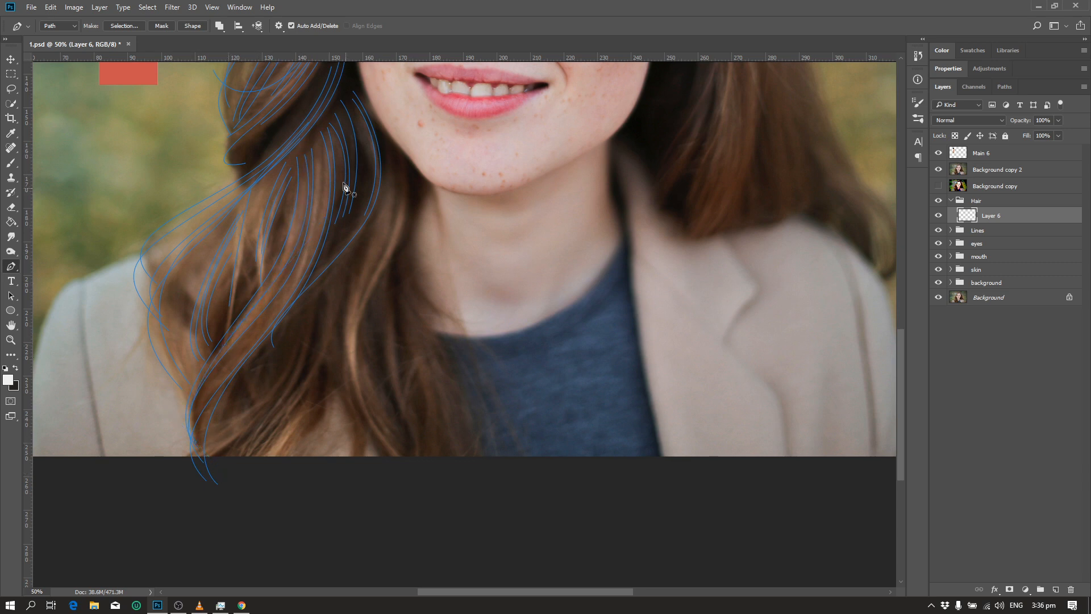
{"action": "left_click_drag", "start_coordinate": [305, 259], "coordinate": [273, 314]}
{"action": "left_click_drag", "start_coordinate": [209, 469], "coordinate": [271, 508]}
{"action": "key", "text": "Escape"}
{"action": "scroll", "coordinate": [395, 230], "scroll_direction": "up", "scroll_amount": 1}
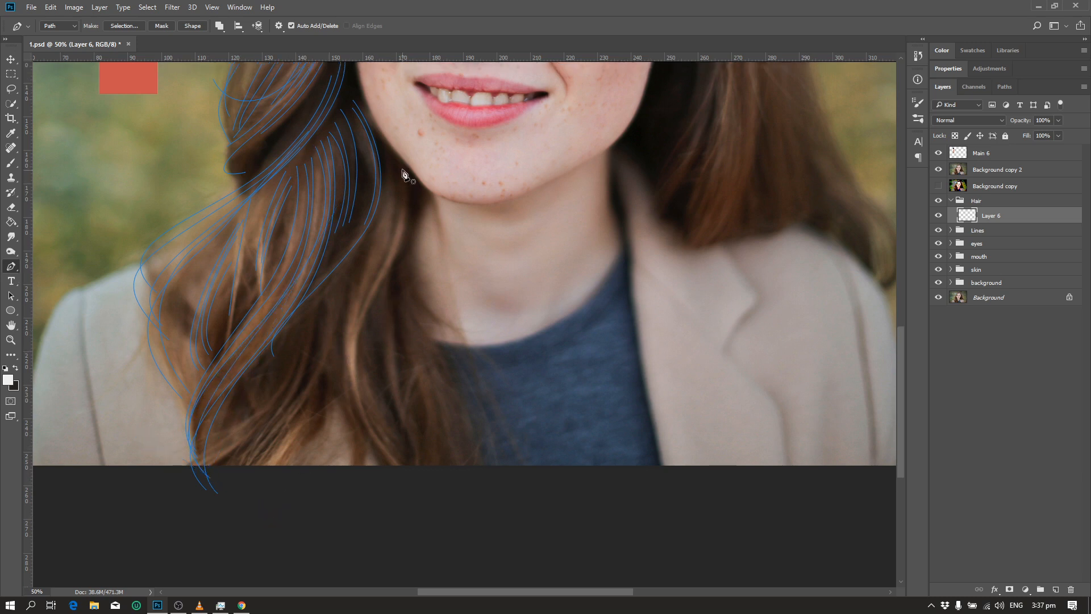
Draw long curved strand paths from beside the jaw down the inner part of the left lock to the photo's bottom edge
{"action": "left_click_drag", "start_coordinate": [412, 468], "coordinate": [489, 528]}
{"action": "key", "text": "Escape"}
{"action": "left_click", "coordinate": [368, 215]}
{"action": "left_click_drag", "start_coordinate": [347, 306], "coordinate": [339, 357]}
{"action": "left_click_drag", "start_coordinate": [389, 475], "coordinate": [453, 521]}
{"action": "key", "text": "Escape"}
Add two roughly parallel S-shaped strand paths beside the jaw, running down the inner part of the left lock
{"action": "left_click", "coordinate": [388, 159]}
{"action": "left_click_drag", "start_coordinate": [388, 255], "coordinate": [358, 304]}
{"action": "left_click_drag", "start_coordinate": [377, 435], "coordinate": [426, 500]}
{"action": "key", "text": "Escape"}
{"action": "left_click", "coordinate": [384, 171]}
{"action": "left_click_drag", "start_coordinate": [366, 278], "coordinate": [333, 371]}
{"action": "left_click_drag", "start_coordinate": [388, 461], "coordinate": [455, 506]}
{"action": "key", "text": "Escape"}
Draw one strand path from the middle of the left shoulder lock, curving down and outward past the photo's bottom edge
{"action": "left_click", "coordinate": [337, 274]}
{"action": "left_click_drag", "start_coordinate": [247, 518], "coordinate": [275, 536]}
{"action": "key", "text": "Escape"}
Draw two short strand paths from the neck side of the left lock, curving out toward the sweater's neckline
{"action": "left_click", "coordinate": [413, 239]}
{"action": "left_click_drag", "start_coordinate": [465, 324], "coordinate": [536, 341]}
{"action": "key", "text": "Escape"}
{"action": "left_click", "coordinate": [404, 244]}
{"action": "left_click_drag", "start_coordinate": [465, 333], "coordinate": [518, 347]}
{"action": "key", "text": "Escape"}
Draw two long strand paths from beside the neck down the innermost part of the left lock toward the photo's bottom edge
{"action": "left_click", "coordinate": [398, 276]}
{"action": "left_click_drag", "start_coordinate": [480, 492], "coordinate": [471, 554]}
{"action": "key", "text": "Escape"}
{"action": "left_click", "coordinate": [390, 275]}
{"action": "left_click_drag", "start_coordinate": [414, 456], "coordinate": [488, 528]}
{"action": "key", "text": "Escape"}
Fill the gaps in the inner left lock with three more strand paths running down from beside the neck
{"action": "left_click", "coordinate": [391, 268]}
{"action": "left_click_drag", "start_coordinate": [443, 459], "coordinate": [441, 542]}
{"action": "key", "text": "Escape"}
{"action": "left_click", "coordinate": [394, 286]}
{"action": "left_click_drag", "start_coordinate": [442, 498], "coordinate": [434, 554]}
{"action": "key", "text": "Escape"}
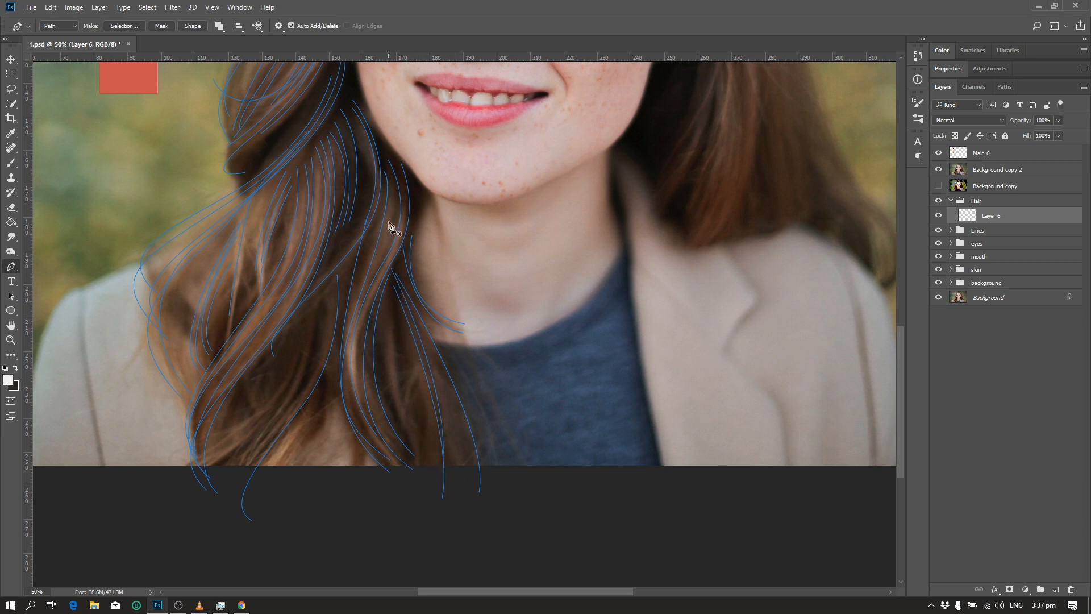
{"action": "left_click_drag", "start_coordinate": [385, 236], "coordinate": [359, 308]}
{"action": "left_click_drag", "start_coordinate": [391, 446], "coordinate": [455, 499]}
{"action": "key", "text": "Escape"}
Draw two strand paths from the parting over the crown and down the outer contour of the right-side hair
{"action": "scroll", "coordinate": [370, 219], "scroll_direction": "up", "scroll_amount": 5}
{"action": "scroll", "coordinate": [336, 250], "scroll_direction": "up", "scroll_amount": 1}
{"action": "left_click", "coordinate": [309, 219]}
{"action": "scroll", "coordinate": [441, 221], "scroll_direction": "up", "scroll_amount": 3}
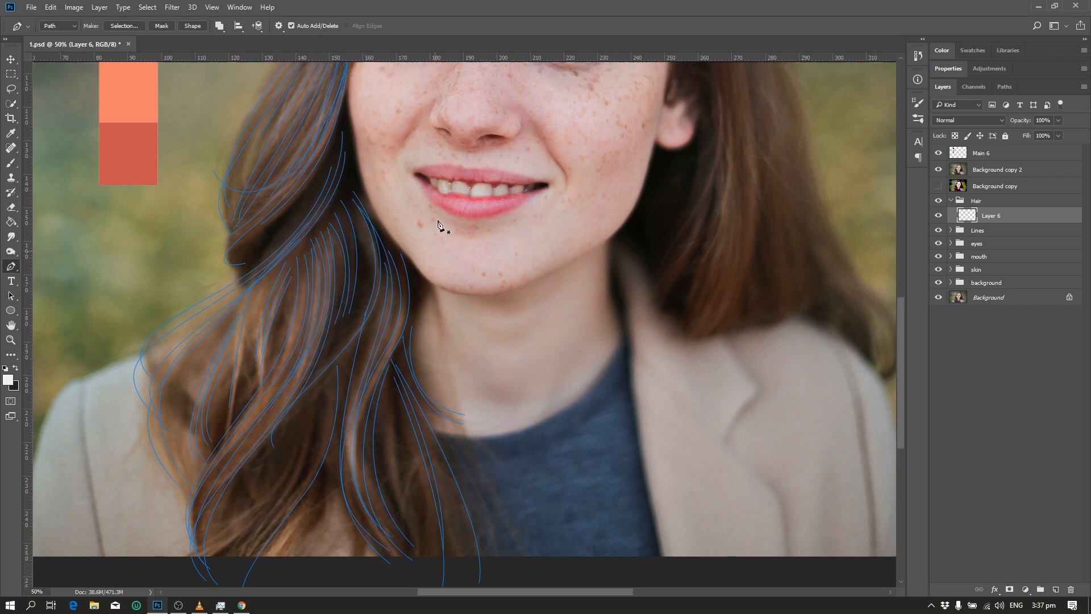
{"action": "key", "text": "ctrl+minus"}
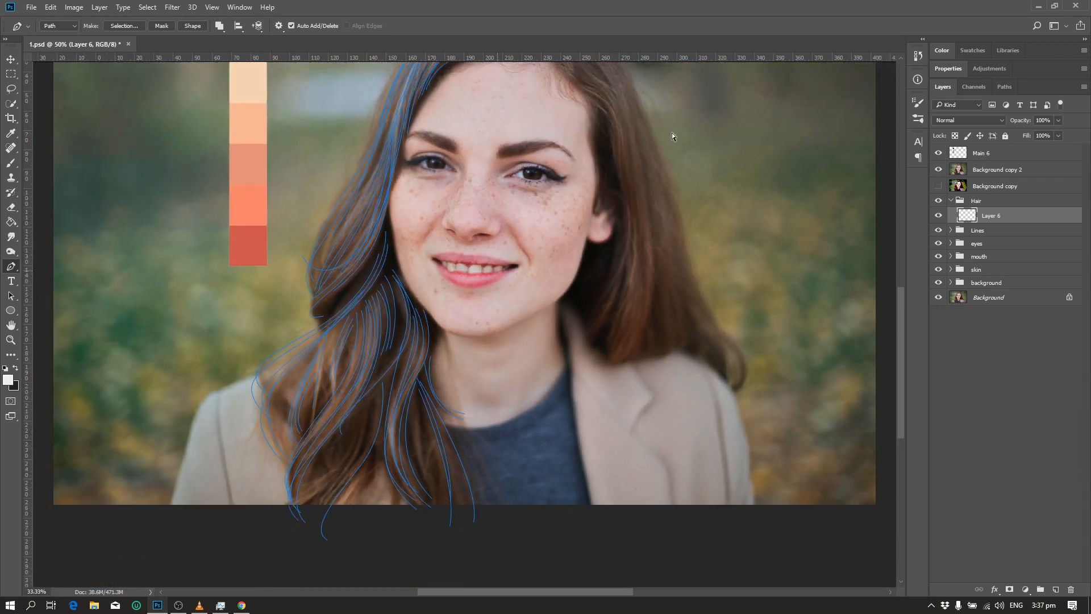
{"action": "key", "text": "ctrl+minus"}
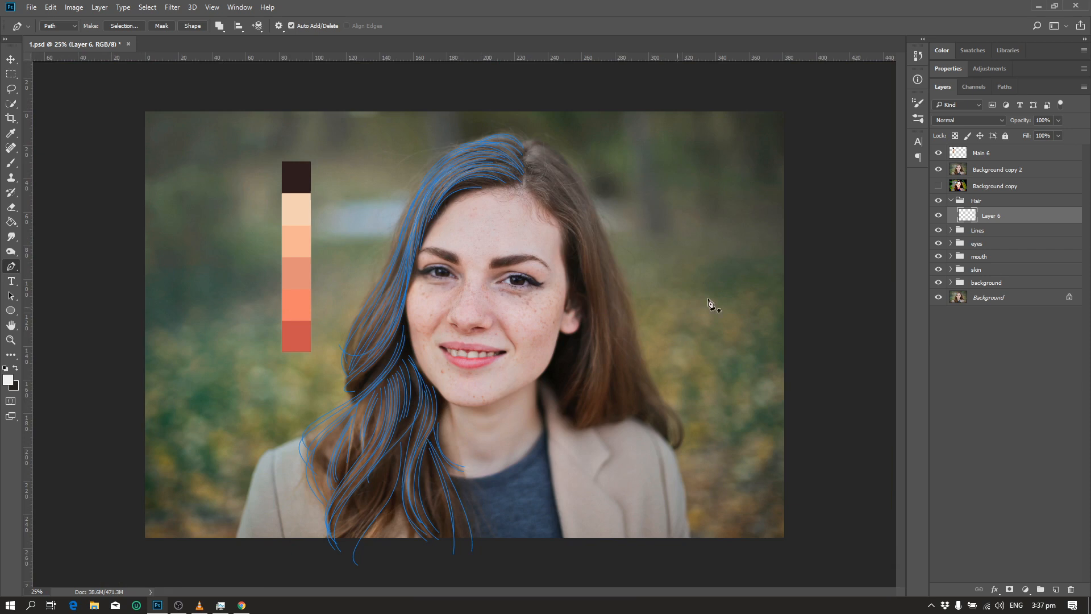
{"action": "key", "text": "ctrl+plus"}
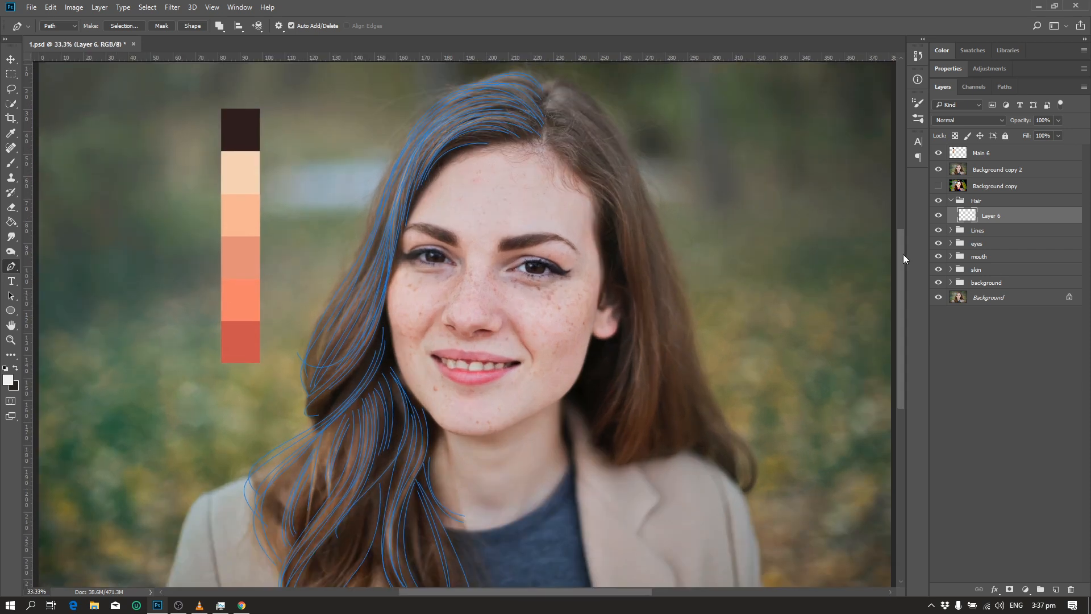
{"action": "left_click_drag", "start_coordinate": [902, 254], "coordinate": [906, 236]}
{"action": "key", "text": "ctrl+plus"}
{"action": "scroll", "coordinate": [653, 182], "scroll_direction": "up", "scroll_amount": 3}
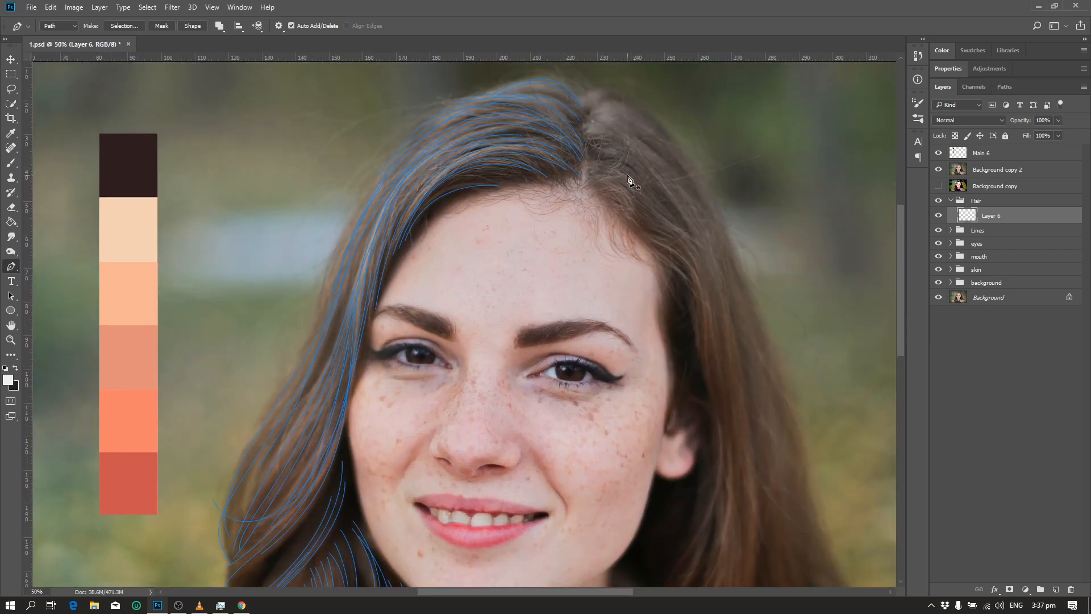
{"action": "left_click", "coordinate": [588, 123]}
{"action": "left_click_drag", "start_coordinate": [670, 154], "coordinate": [684, 168]}
{"action": "left_click", "coordinate": [684, 143], "text": "ctrl"}
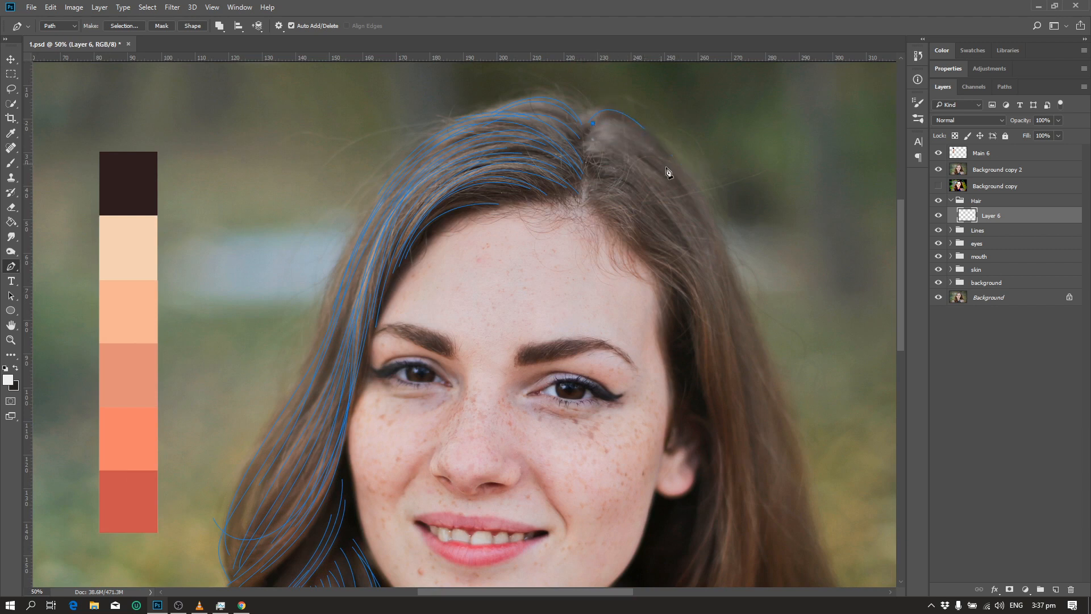
{"action": "left_click", "coordinate": [590, 132]}
{"action": "left_click_drag", "start_coordinate": [708, 218], "coordinate": [779, 352]}
{"action": "left_click", "coordinate": [739, 316], "text": "ctrl"}
Draw strand paths from the parting along the right hairline, with a long one curving past the ear toward the neck
{"action": "left_click", "coordinate": [589, 207]}
{"action": "left_click_drag", "start_coordinate": [657, 230], "coordinate": [694, 267]}
{"action": "left_click", "coordinate": [670, 253], "text": "ctrl"}
{"action": "left_click", "coordinate": [605, 206]}
{"action": "left_click_drag", "start_coordinate": [712, 379], "coordinate": [723, 471]}
{"action": "scroll", "coordinate": [699, 486], "scroll_direction": "down", "scroll_amount": 1}
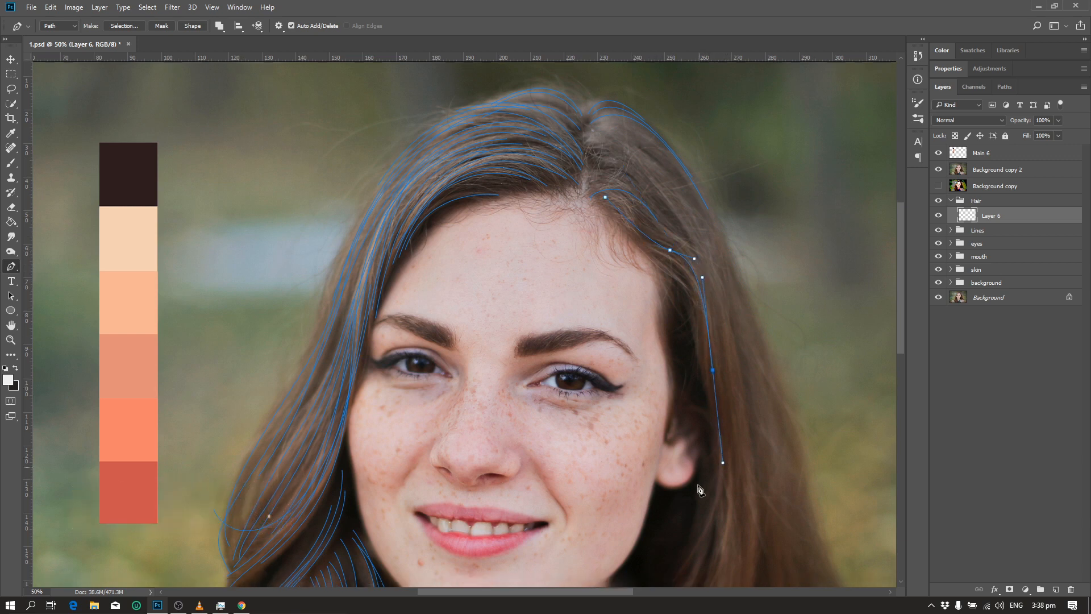
{"action": "scroll", "coordinate": [698, 486], "scroll_direction": "down", "scroll_amount": 5}
{"action": "left_click_drag", "start_coordinate": [660, 406], "coordinate": [591, 463]}
{"action": "left_click", "coordinate": [649, 426], "text": "ctrl"}
{"action": "scroll", "coordinate": [693, 229], "scroll_direction": "up", "scroll_amount": 1}
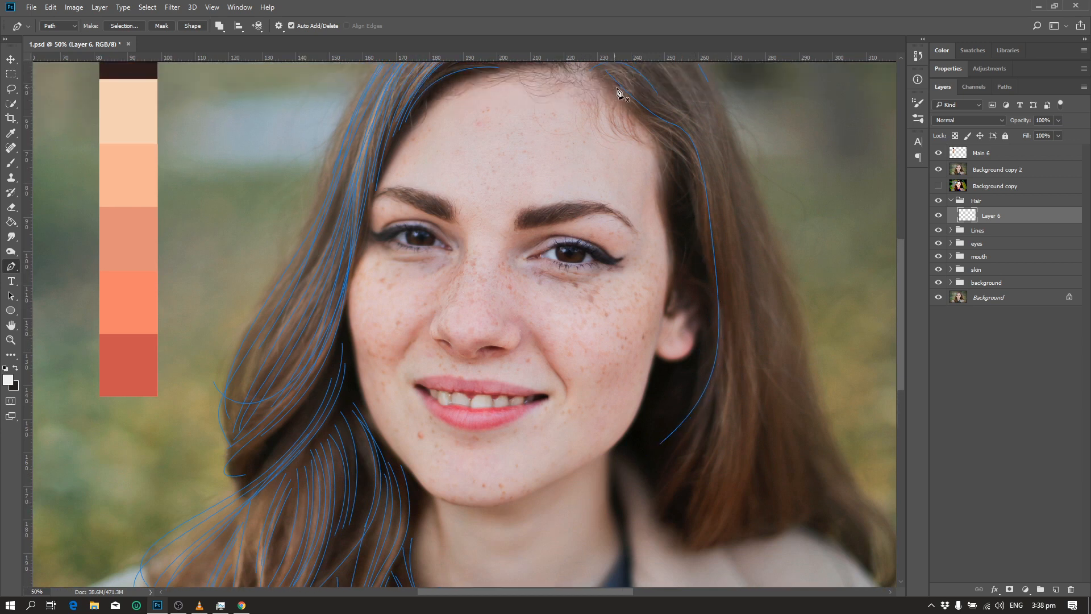
Draw a short strand path beside the right hairline, ending in the hair at temple height
{"action": "left_click_drag", "start_coordinate": [702, 259], "coordinate": [695, 351]}
{"action": "key", "text": "ctrl+z"}
{"action": "left_click", "coordinate": [750, 165], "text": "ctrl"}
Draw a long strand path from the parting past the temple to the lower edge of the right-side hair
{"action": "scroll", "coordinate": [651, 116], "scroll_direction": "up", "scroll_amount": 3}
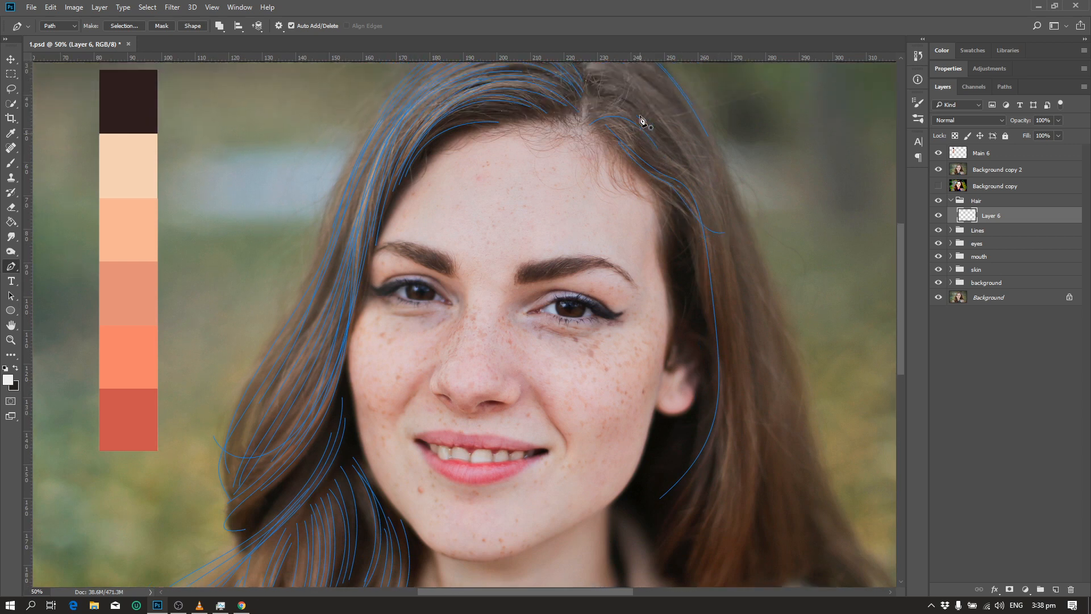
{"action": "scroll", "coordinate": [642, 120], "scroll_direction": "up", "scroll_amount": 1}
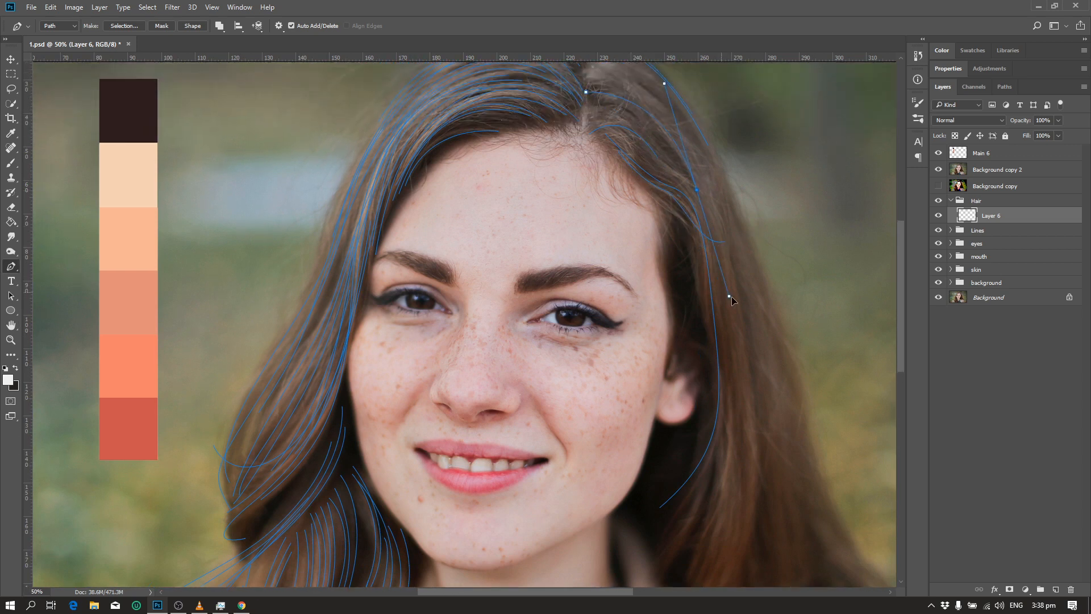
{"action": "scroll", "coordinate": [745, 372], "scroll_direction": "down", "scroll_amount": 2}
{"action": "scroll", "coordinate": [721, 507], "scroll_direction": "down", "scroll_amount": 2}
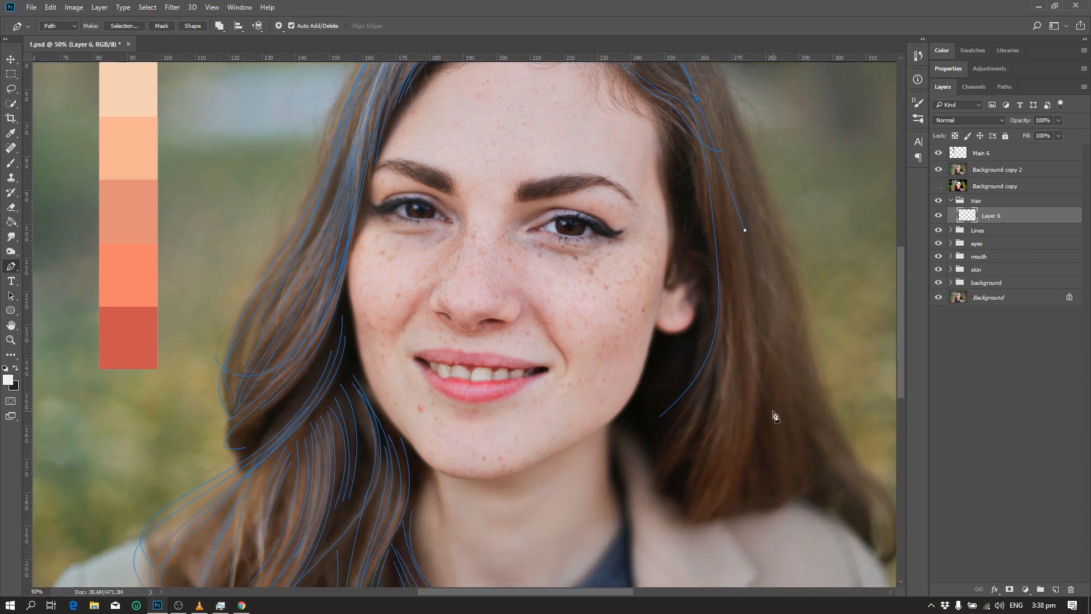
{"action": "key", "text": "ctrl+minus"}
{"action": "left_click_drag", "start_coordinate": [635, 452], "coordinate": [587, 529]}
{"action": "key", "text": "Escape"}
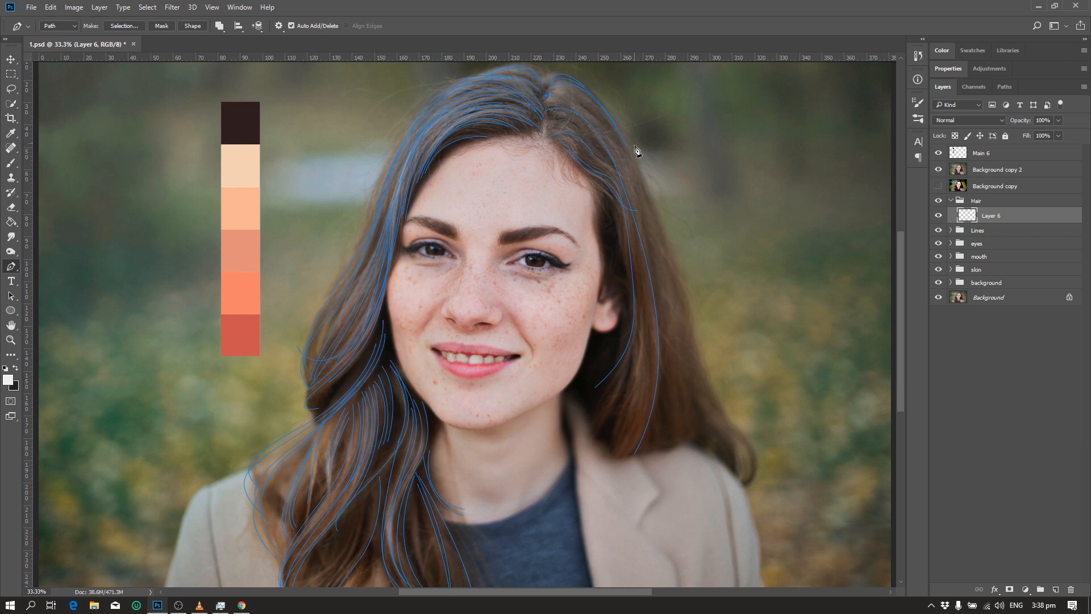
Draw another long strand path from the parting through the outer right-side hair down to the shoulder
{"action": "key", "text": "Escape"}
{"action": "left_click_drag", "start_coordinate": [546, 99], "coordinate": [590, 82]}
{"action": "left_click_drag", "start_coordinate": [631, 176], "coordinate": [680, 280]}
{"action": "left_click_drag", "start_coordinate": [685, 446], "coordinate": [679, 526]}
{"action": "key", "text": "Escape"}
Add short strand paths from just below the parting across the front of the right-side hair
{"action": "left_click", "coordinate": [551, 116]}
{"action": "left_click_drag", "start_coordinate": [610, 161], "coordinate": [632, 221]}
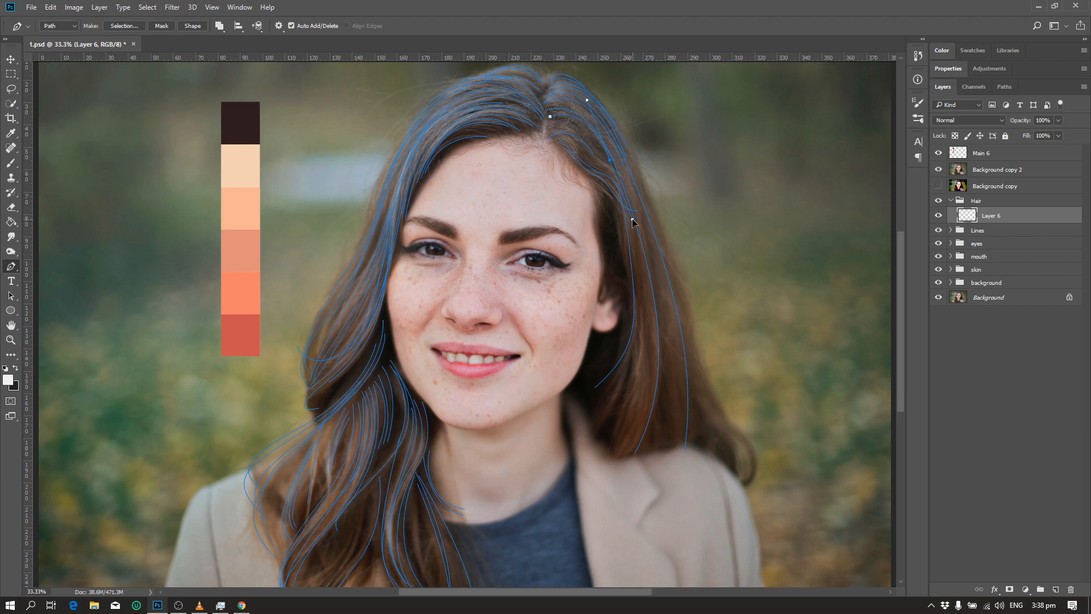
{"action": "key", "text": "Escape"}
{"action": "left_click", "coordinate": [565, 140]}
{"action": "left_click_drag", "start_coordinate": [614, 169], "coordinate": [638, 171]}
{"action": "key", "text": "Escape"}
{"action": "left_click", "coordinate": [573, 144]}
{"action": "key", "text": "Escape"}
Draw a long strand path from the right temple down behind the ear to the coat collar
{"action": "left_click", "coordinate": [617, 175]}
{"action": "left_click_drag", "start_coordinate": [650, 354], "coordinate": [642, 430]}
{"action": "left_click", "coordinate": [619, 458]}
{"action": "key", "text": "Escape"}
Add further strand paths behind the right ear, curving inward toward the coat collar
{"action": "left_click_drag", "start_coordinate": [626, 220], "coordinate": [629, 310]}
{"action": "left_click_drag", "start_coordinate": [622, 377], "coordinate": [529, 480]}
{"action": "key", "text": "ctrl+z"}
{"action": "key", "text": "Escape"}
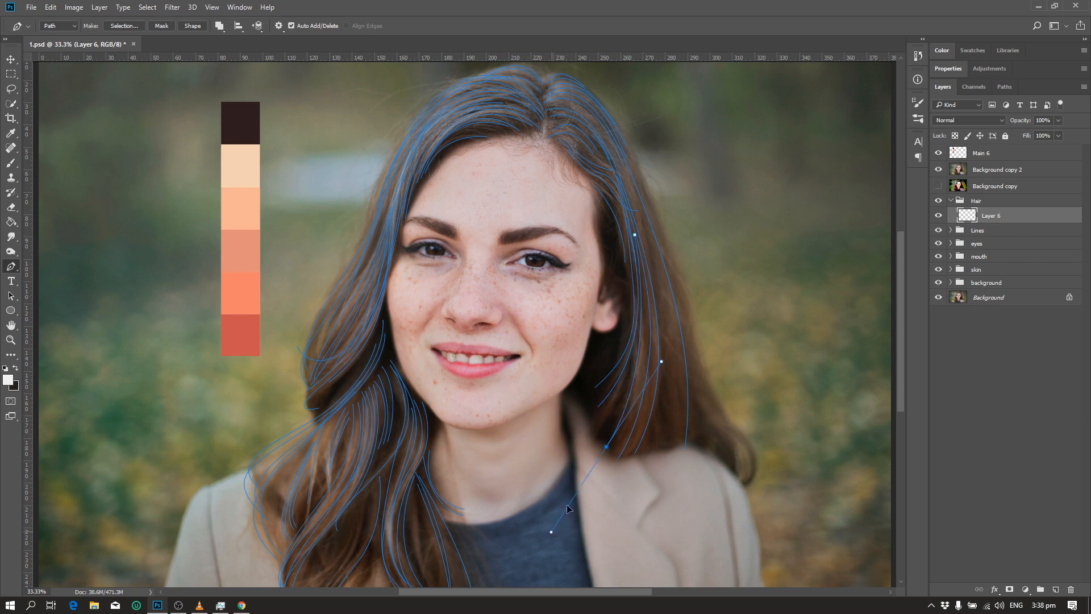
{"action": "left_click", "coordinate": [642, 263]}
{"action": "left_click_drag", "start_coordinate": [612, 453], "coordinate": [565, 503]}
{"action": "key", "text": "Escape"}
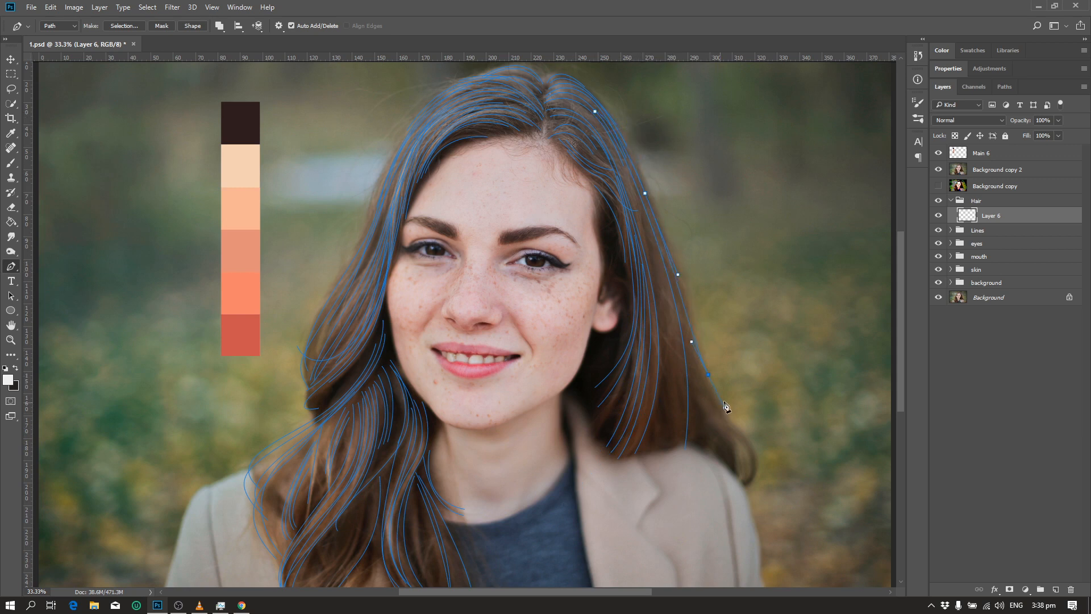
Finish the strand path along the outer edge of the right-side hair and draw a long one inside it from the parting
{"action": "key", "text": "Escape"}
{"action": "left_click", "coordinate": [557, 103]}
{"action": "left_click_drag", "start_coordinate": [643, 228], "coordinate": [676, 363]}
{"action": "left_click", "coordinate": [656, 453]}
{"action": "key", "text": "Escape"}
Add two long strand paths from the right temple area down to the lower edge of the right-side hair
{"action": "left_click", "coordinate": [610, 148]}
{"action": "left_click_drag", "start_coordinate": [664, 275], "coordinate": [686, 373]}
{"action": "left_click", "coordinate": [650, 454]}
{"action": "key", "text": "Escape"}
{"action": "left_click", "coordinate": [629, 195]}
{"action": "left_click_drag", "start_coordinate": [651, 429], "coordinate": [601, 519]}
{"action": "key", "text": "Escape"}
Set the Brush tool to the Hard Round Pressure Size preset with 100% hardness
{"action": "key", "text": "ctrl+minus"}
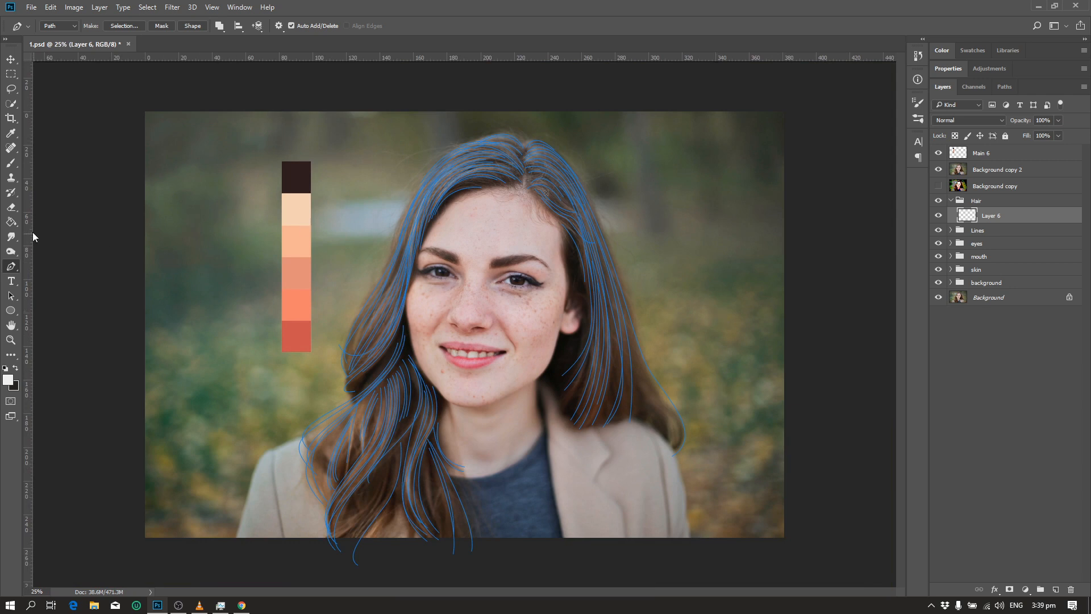
{"action": "left_click", "coordinate": [13, 164]}
{"action": "left_click", "coordinate": [12, 163]}
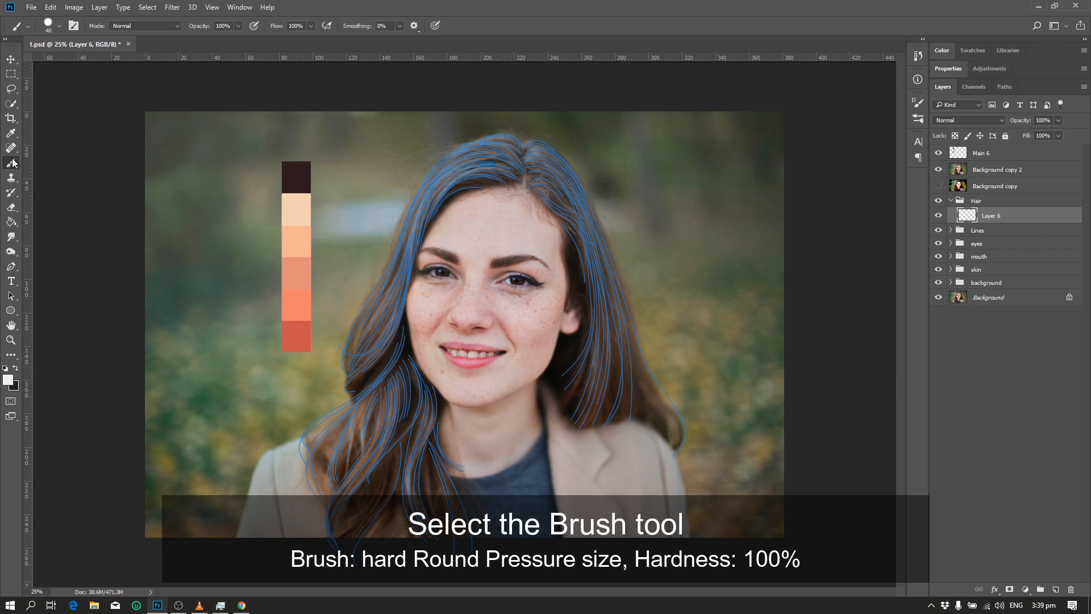
{"action": "left_click", "coordinate": [61, 26]}
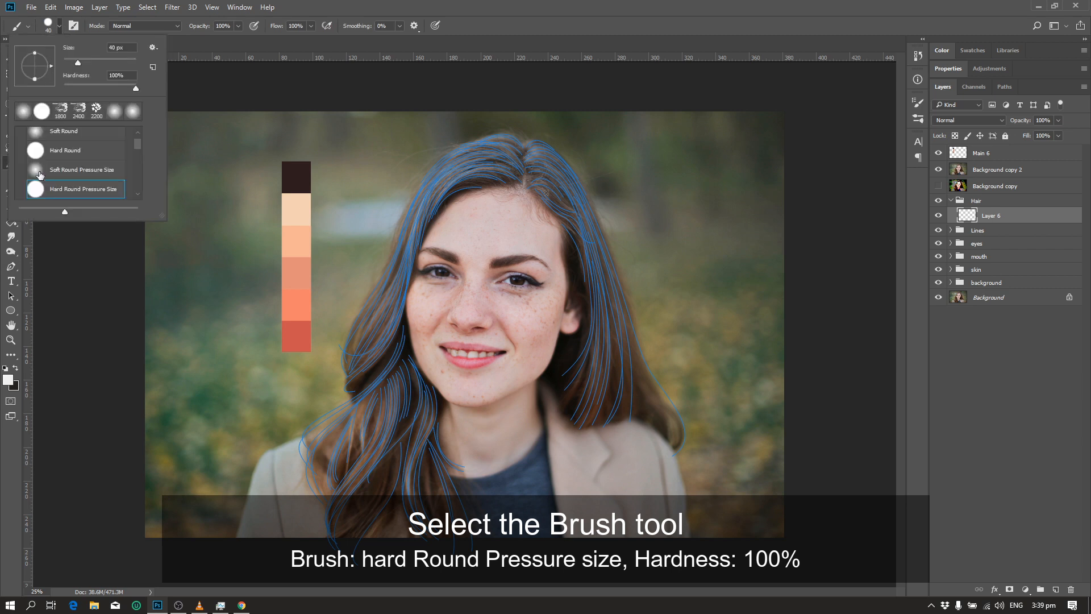
{"action": "double_click", "coordinate": [88, 192]}
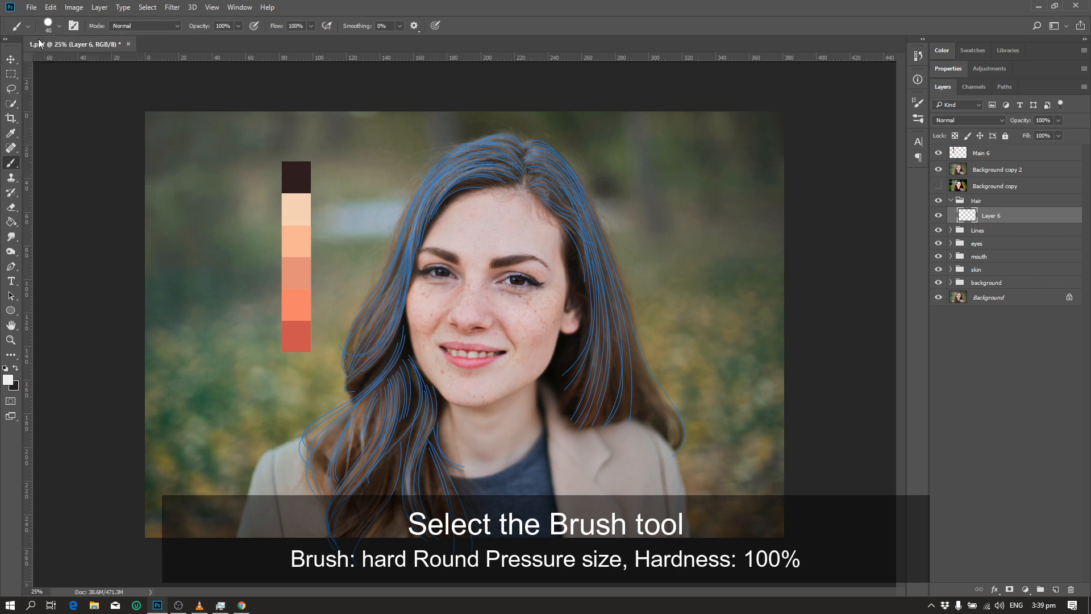
{"action": "left_click", "coordinate": [59, 26]}
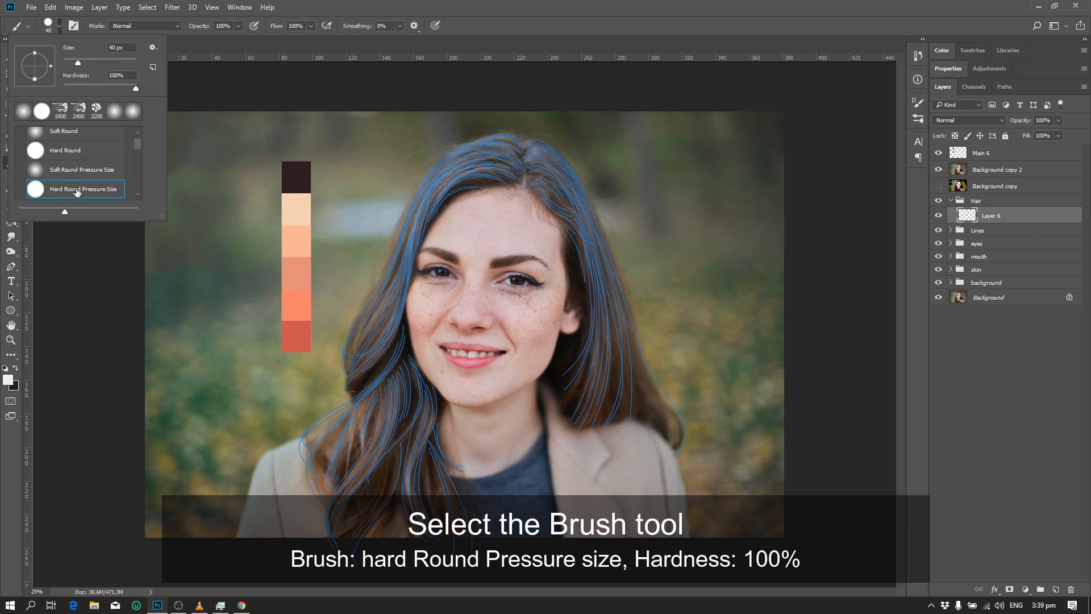
{"action": "left_click", "coordinate": [135, 88]}
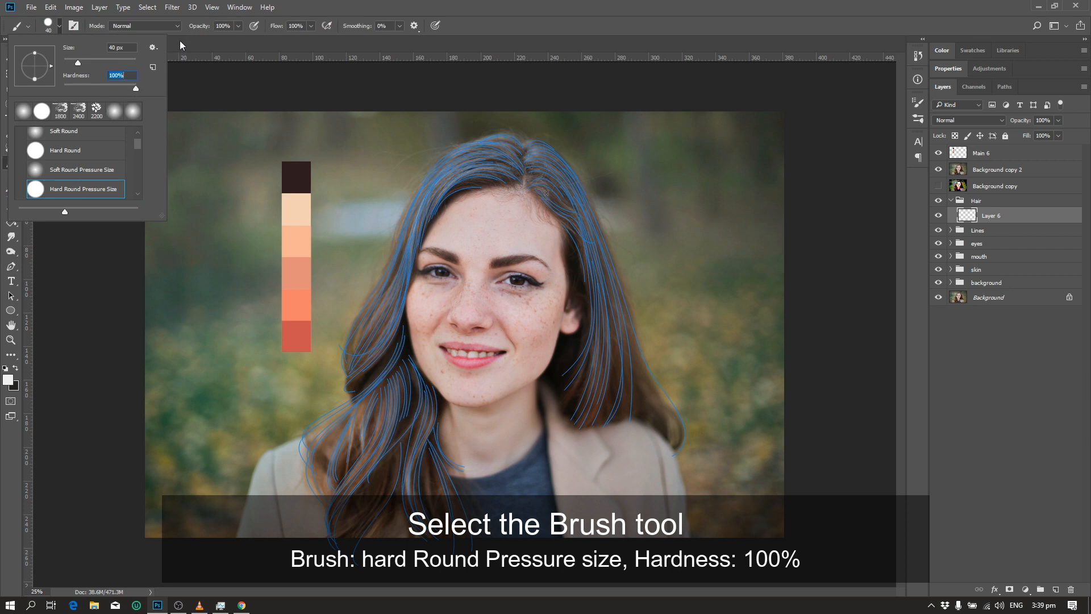
{"action": "left_click", "coordinate": [312, 5]}
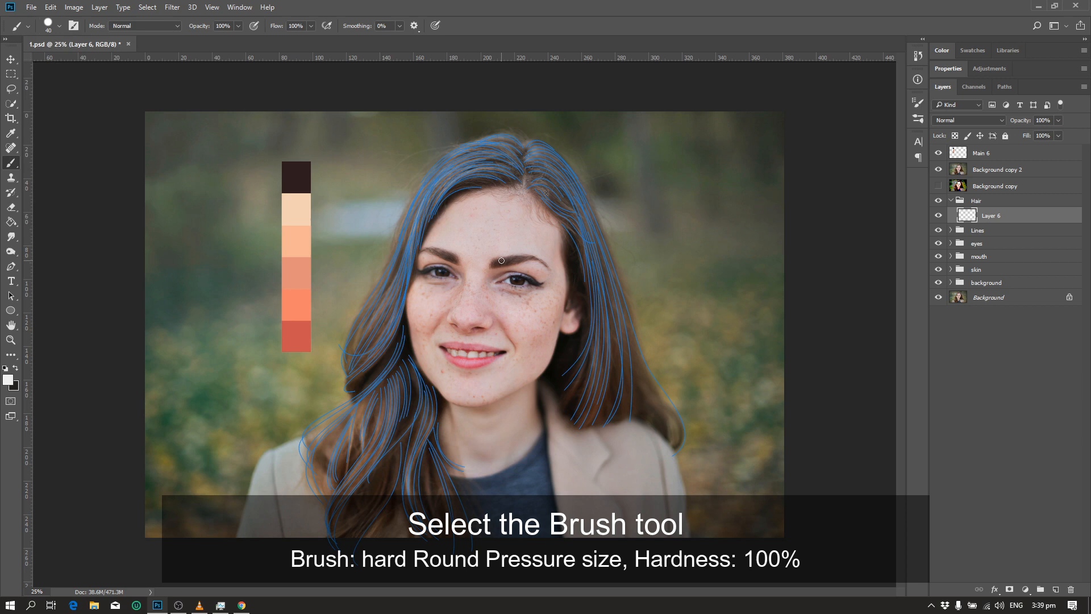
Set the brush size to 35 px
{"action": "key", "text": "bracketleft"}
{"action": "key", "text": "bracketright"}
{"action": "key", "text": "bracketright"}
{"action": "key", "text": "bracketright"}
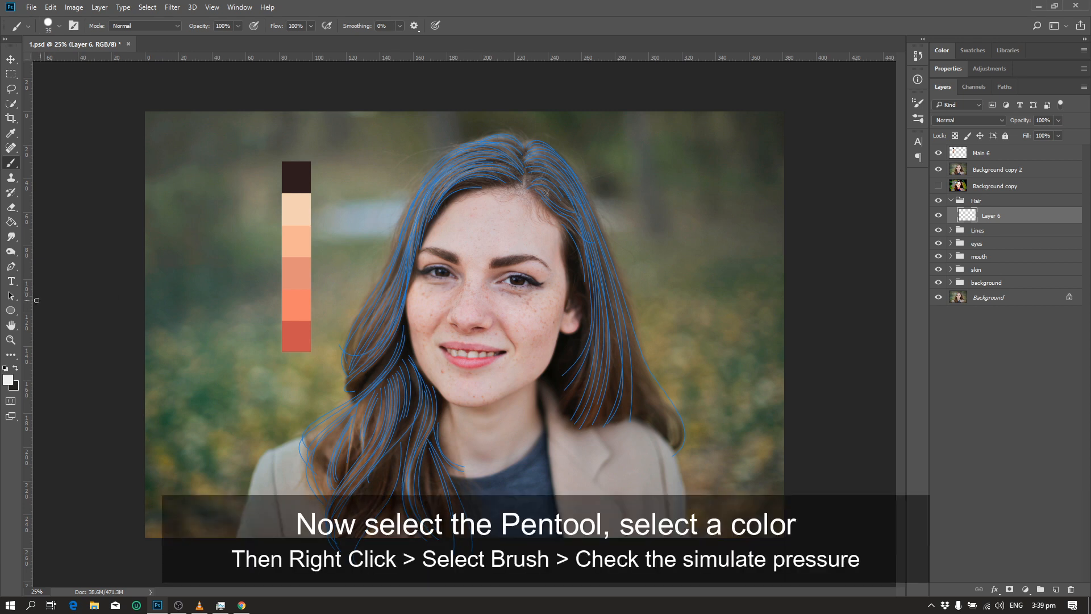
With the Pen tool active, sample the darkest palette swatch as the foreground colour and lighten it to a reddish brown
{"action": "left_click", "coordinate": [9, 268]}
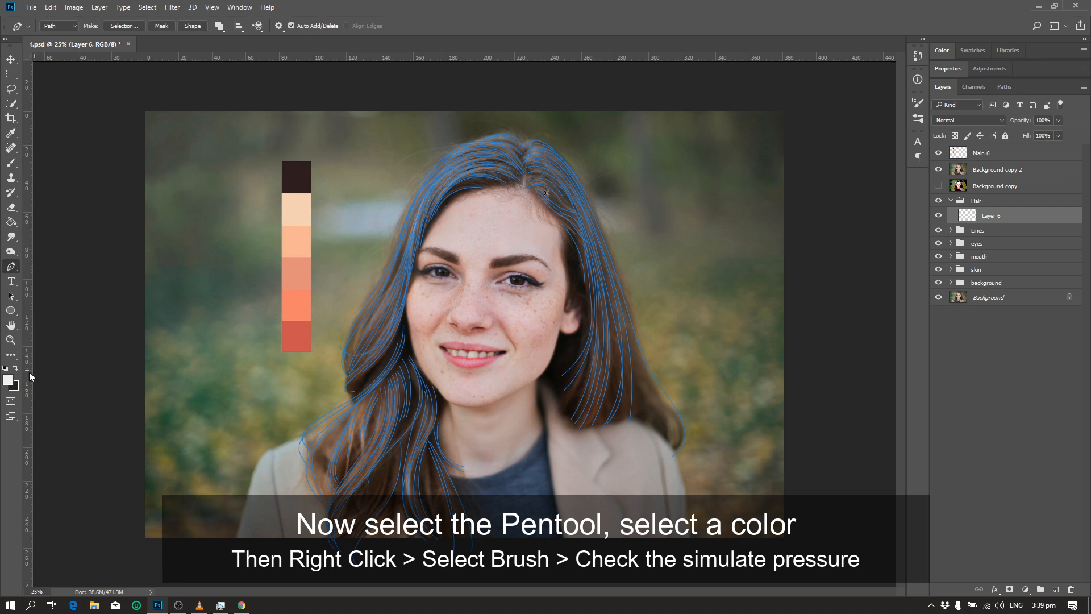
{"action": "left_click", "coordinate": [8, 380]}
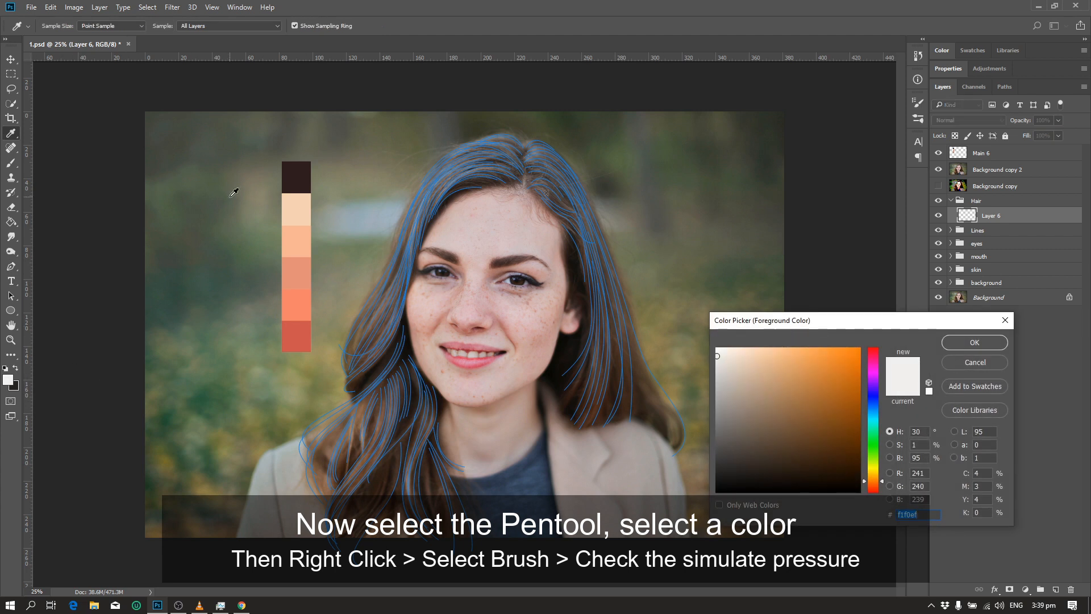
{"action": "left_click", "coordinate": [975, 362]}
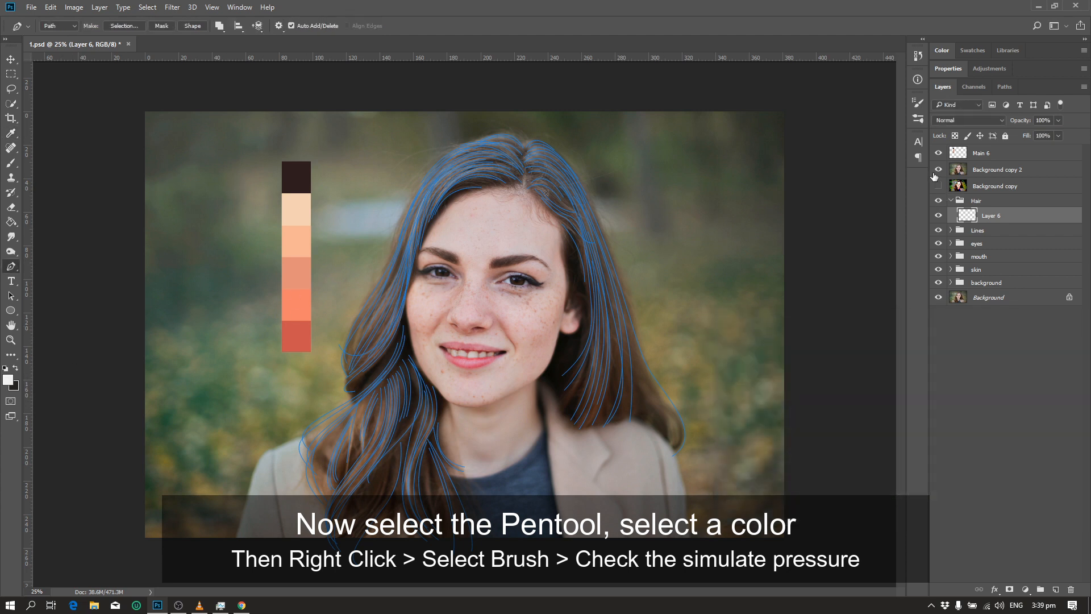
{"action": "left_click", "coordinate": [7, 381]}
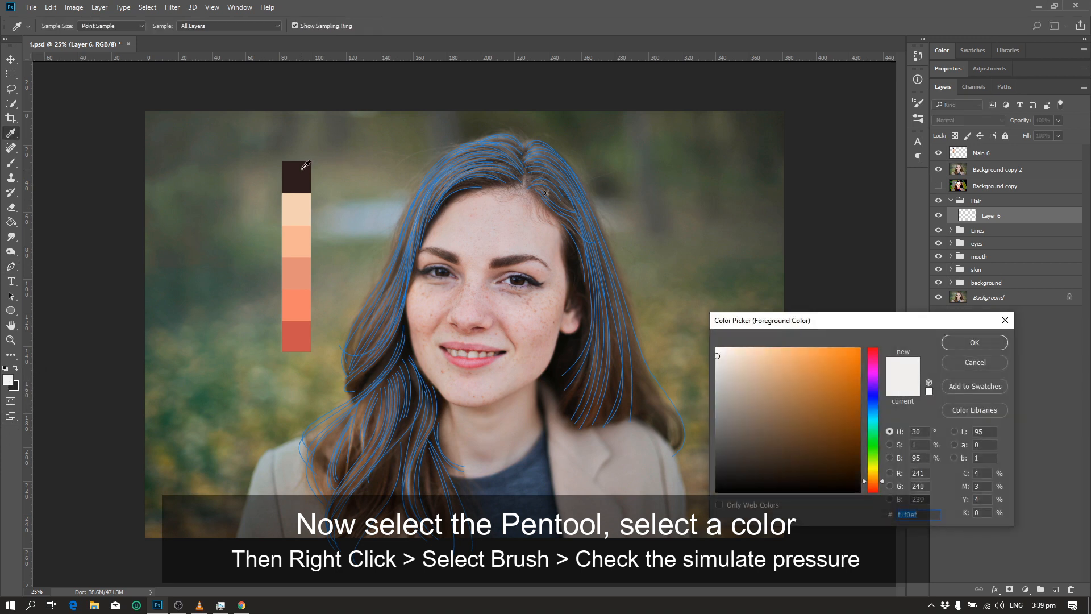
{"action": "left_click", "coordinate": [305, 165]}
{"action": "left_click_drag", "start_coordinate": [765, 465], "coordinate": [777, 455]}
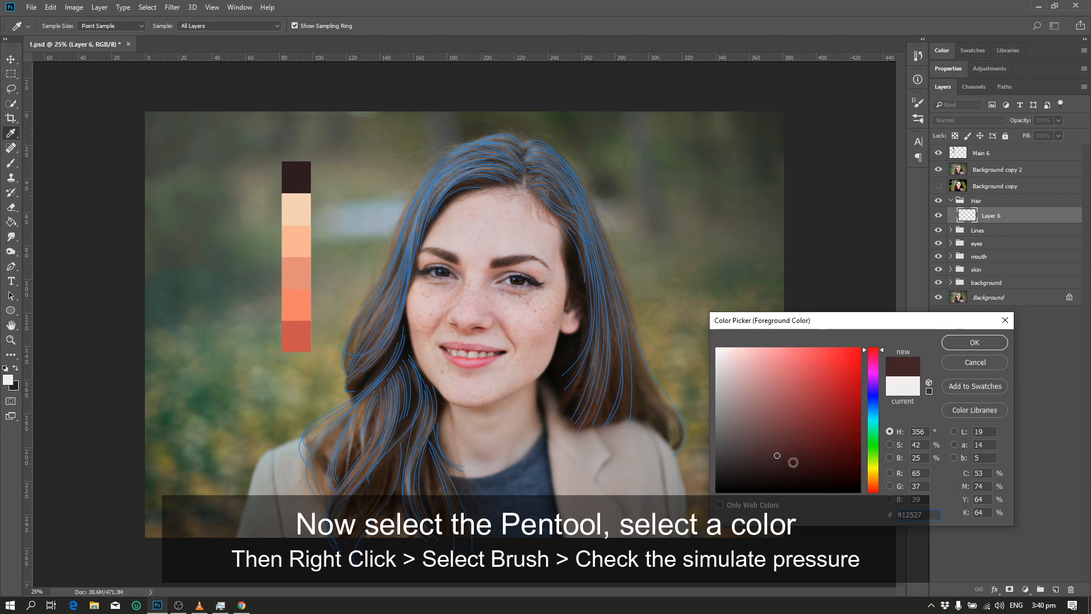
{"action": "left_click_drag", "start_coordinate": [780, 446], "coordinate": [778, 452]}
{"action": "left_click", "coordinate": [974, 343]}
Hide the Background copy 2 photo layer, stroke all strand paths on Layer 6 with the Brush and Simulate Pressure, and dismiss the path
{"action": "left_click", "coordinate": [938, 170]}
{"action": "key", "text": "p"}
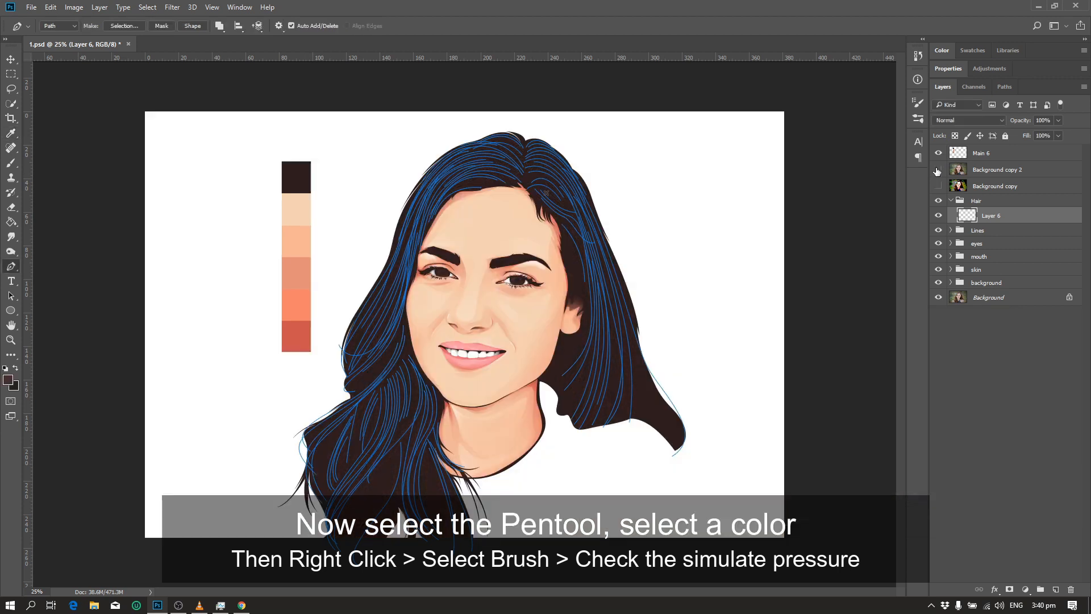
{"action": "right_click", "coordinate": [479, 226]}
{"action": "left_click", "coordinate": [507, 316]}
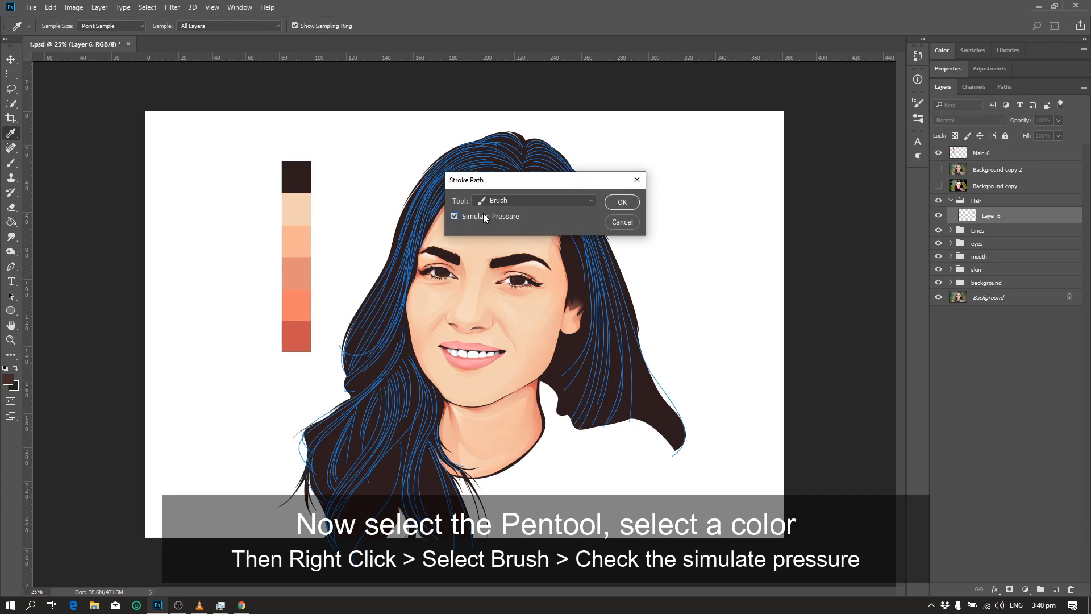
{"action": "left_click", "coordinate": [623, 203]}
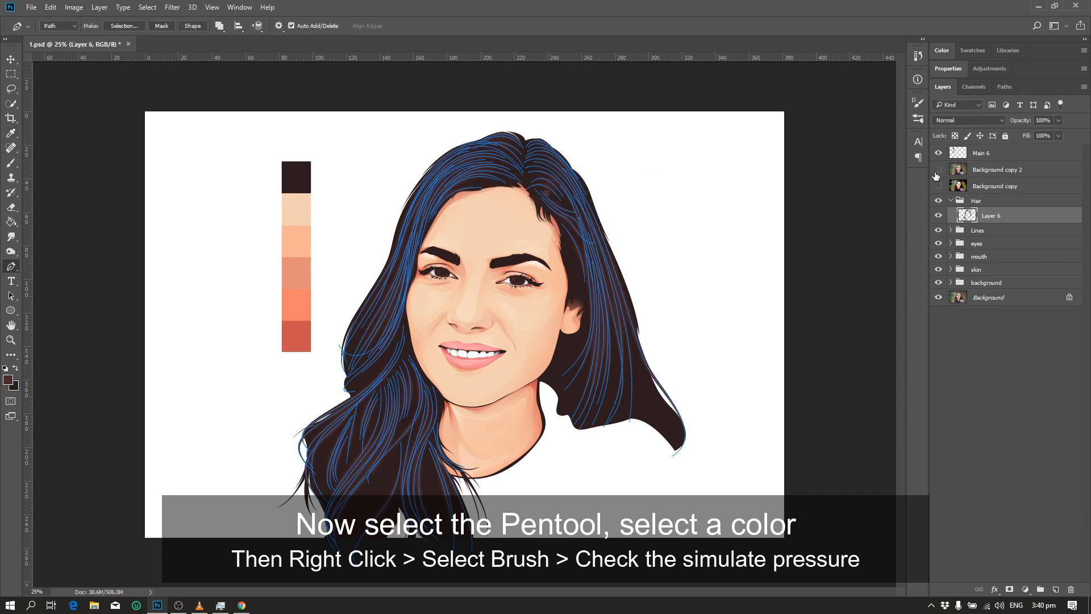
{"action": "key", "text": "Return"}
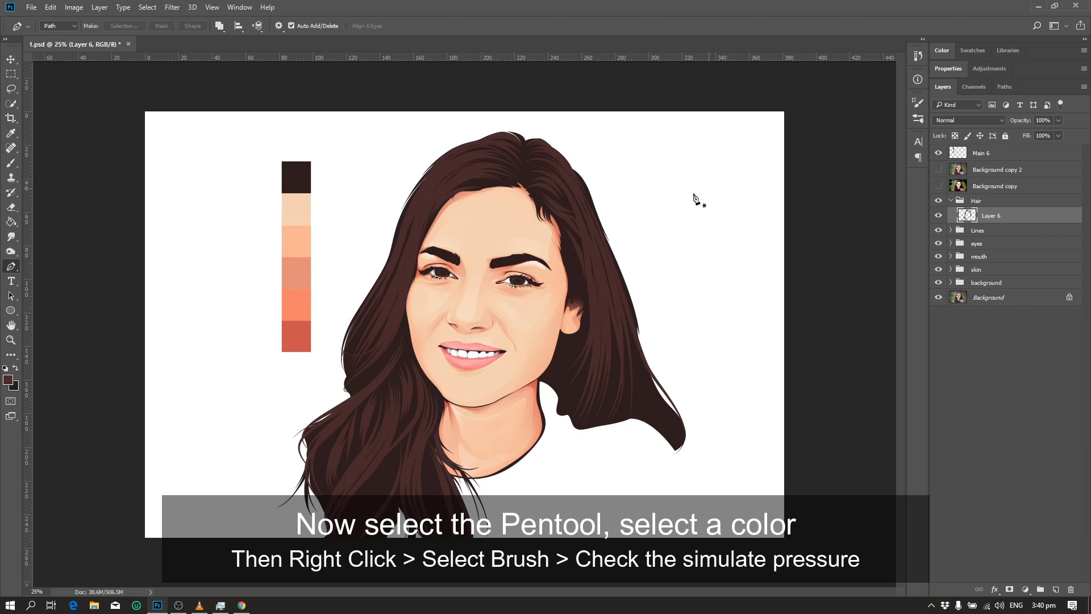
Inspect the stroked hair strands on Layer 6 across the crown, sides and lower waves of the portrait
{"action": "key", "text": "ctrl+plus"}
{"action": "scroll", "coordinate": [526, 225], "scroll_direction": "up", "scroll_amount": 2}
{"action": "key", "text": "ctrl+plus"}
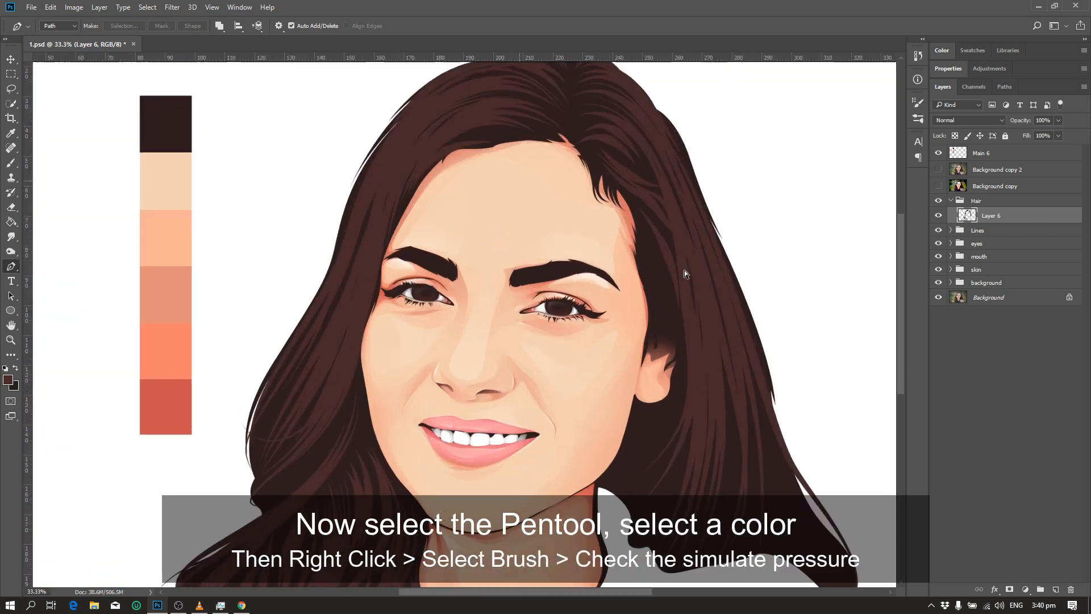
{"action": "scroll", "coordinate": [685, 272], "scroll_direction": "up", "scroll_amount": 1}
{"action": "scroll", "coordinate": [684, 272], "scroll_direction": "up", "scroll_amount": 1}
{"action": "key", "text": "ctrl+minus"}
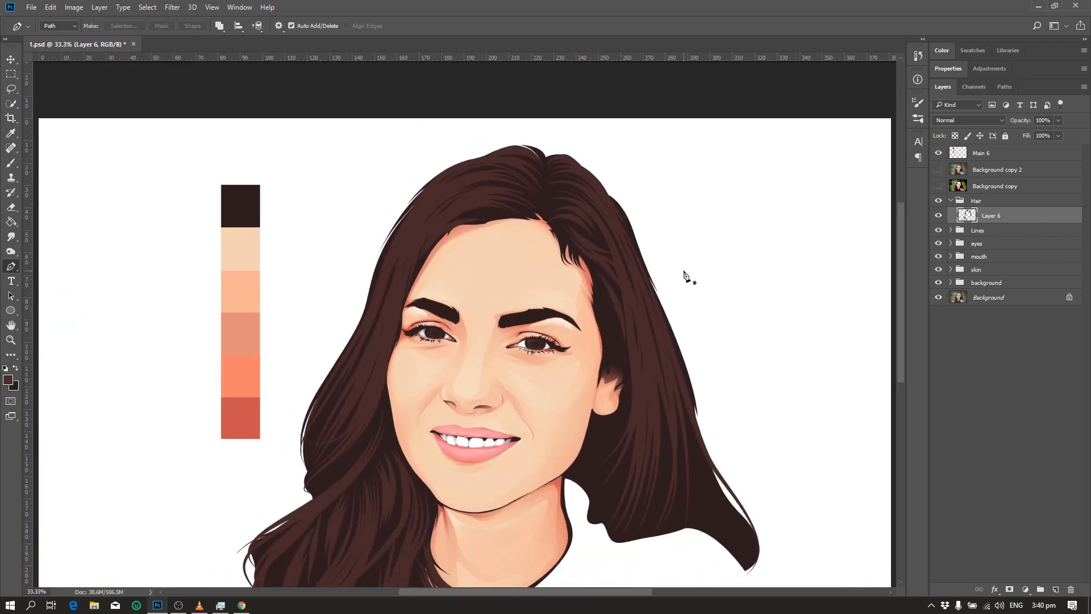
{"action": "scroll", "coordinate": [683, 271], "scroll_direction": "down", "scroll_amount": 2}
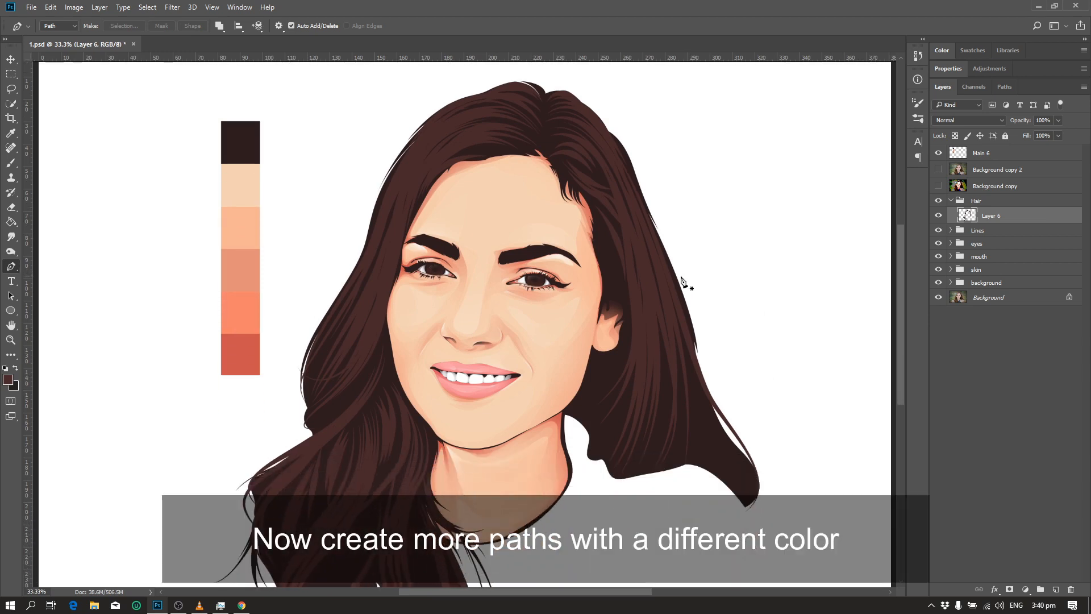
{"action": "scroll", "coordinate": [625, 292], "scroll_direction": "down", "scroll_amount": 1}
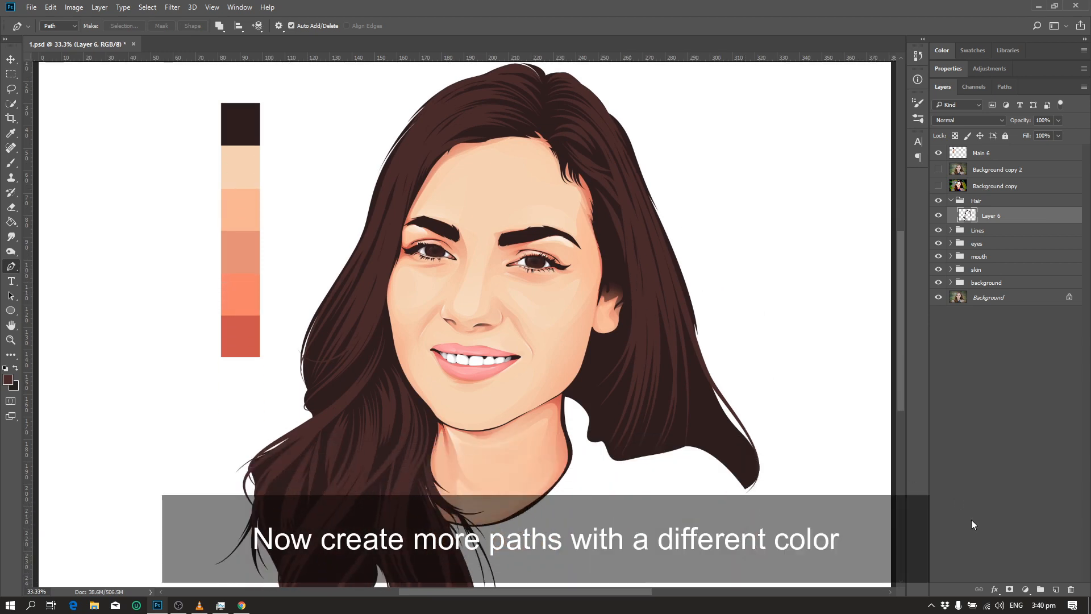
Create a new layer above Layer 6 in the Hair group and show the Background copy 2 reference photo
{"action": "left_click", "coordinate": [1055, 591]}
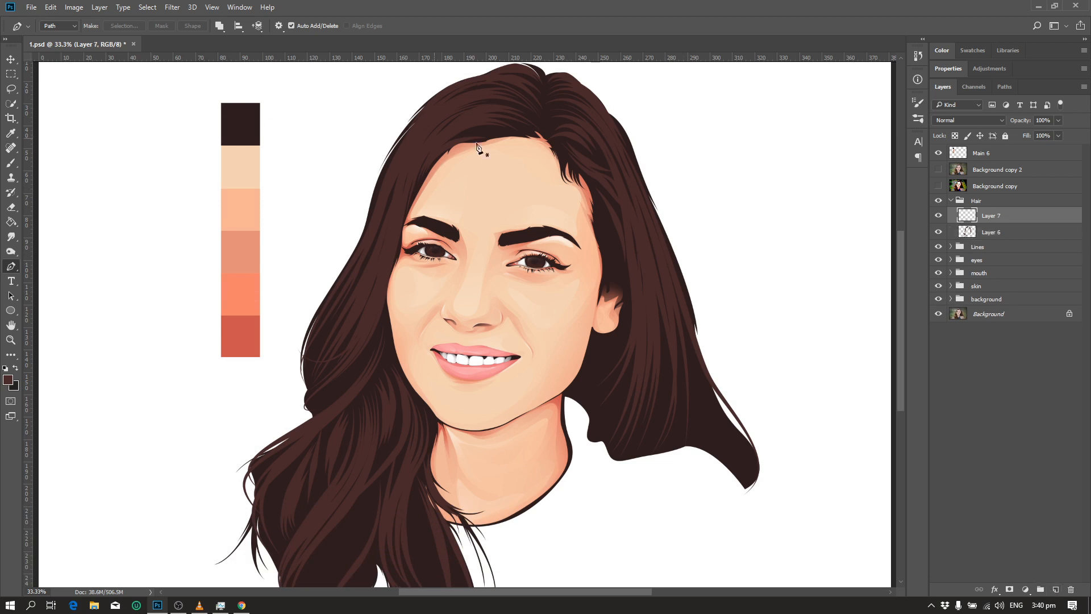
{"action": "scroll", "coordinate": [523, 150], "scroll_direction": "up", "scroll_amount": 1}
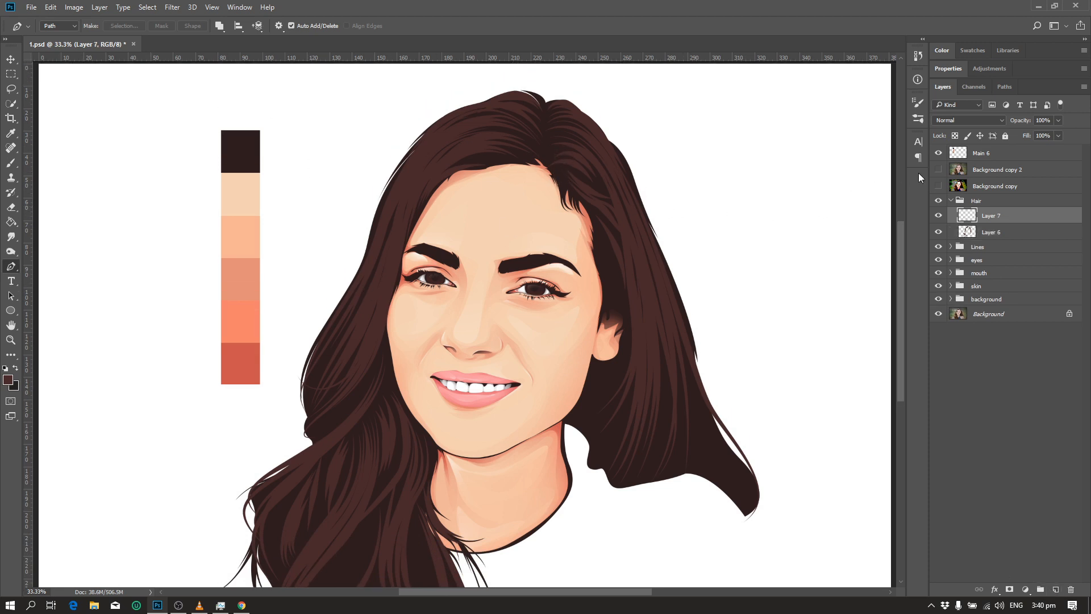
{"action": "left_click", "coordinate": [937, 171]}
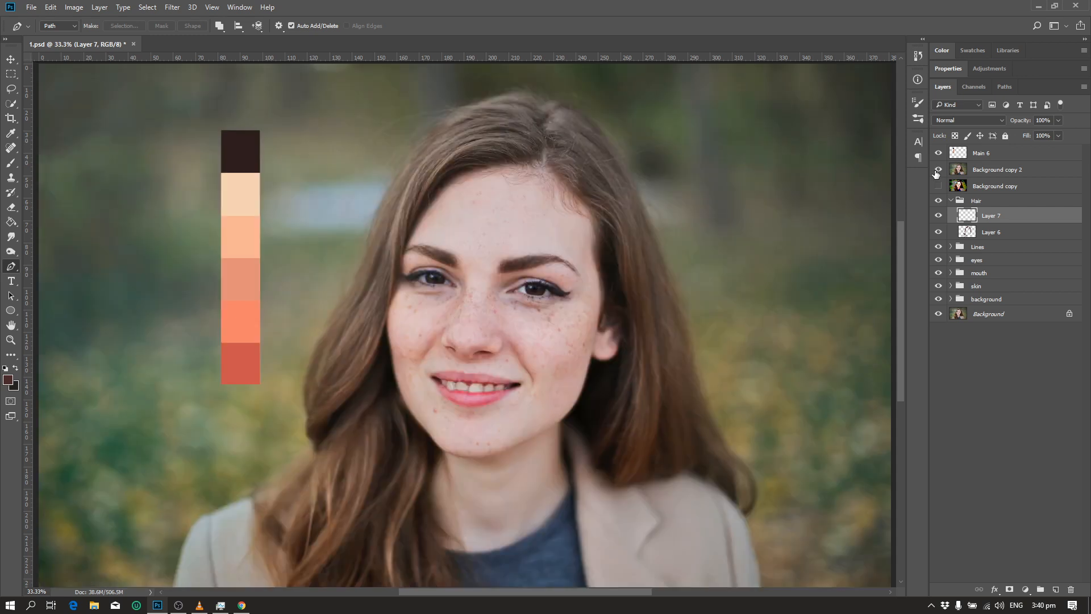
{"action": "left_click", "coordinate": [938, 170]}
{"action": "left_click", "coordinate": [937, 170]}
Trace short curved hair strands with the Pen tool from the parting down along the left hairline above the forehead
{"action": "scroll", "coordinate": [617, 165], "scroll_direction": "up", "scroll_amount": 2}
{"action": "key", "text": "ctrl+plus"}
{"action": "left_click", "coordinate": [553, 124]}
{"action": "left_click_drag", "start_coordinate": [390, 229], "coordinate": [332, 382]}
{"action": "key", "text": "Escape"}
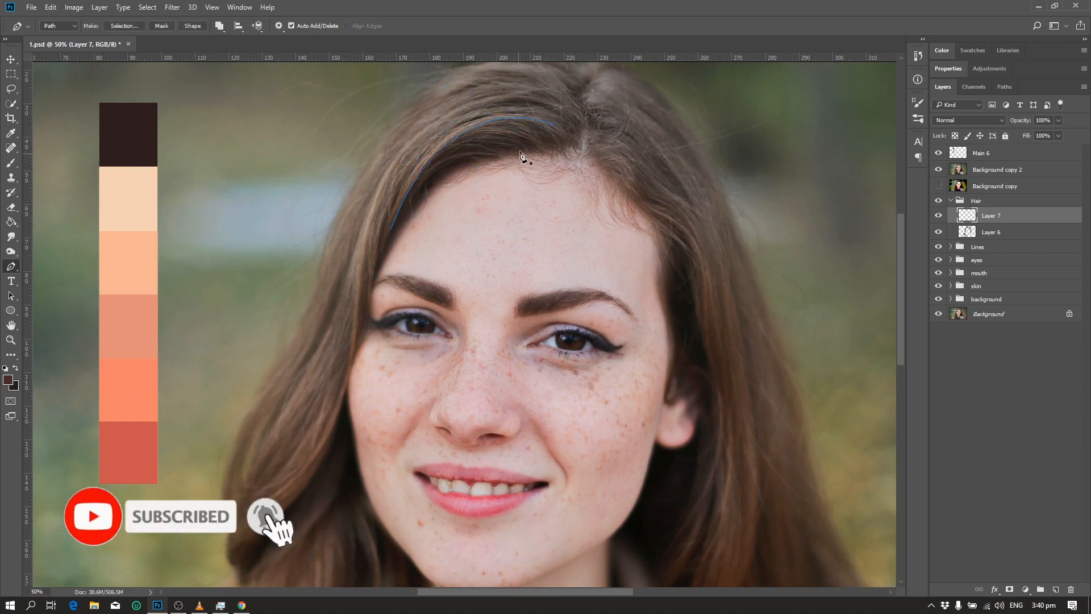
{"action": "left_click", "coordinate": [530, 138]}
{"action": "left_click_drag", "start_coordinate": [424, 171], "coordinate": [376, 238]}
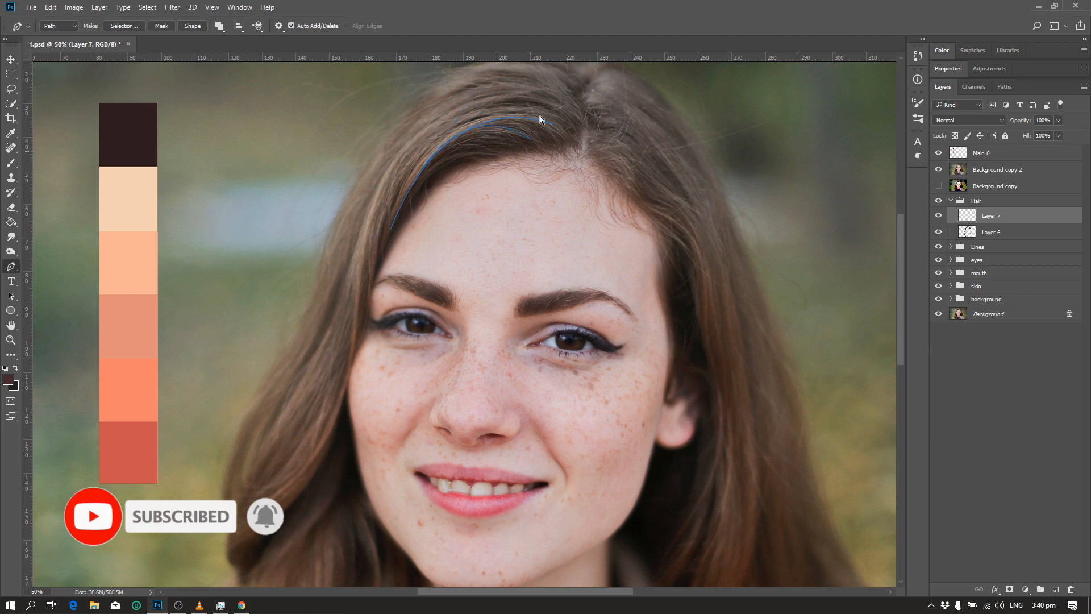
{"action": "left_click_drag", "start_coordinate": [405, 193], "coordinate": [358, 292]}
{"action": "key", "text": "Escape"}
{"action": "scroll", "coordinate": [482, 202], "scroll_direction": "up", "scroll_amount": 1}
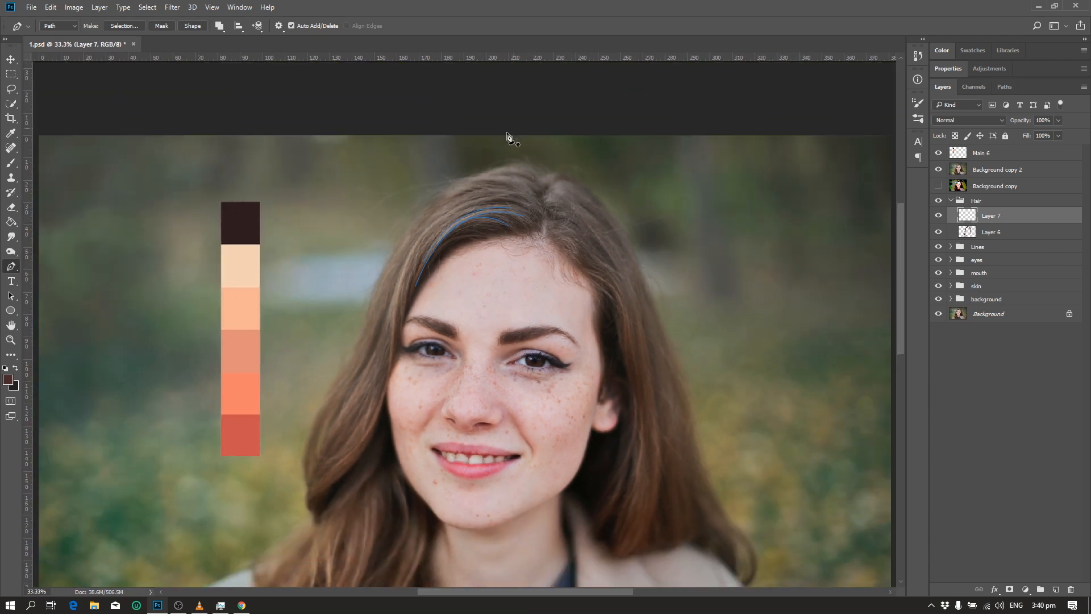
Trace long strand paths from the crown down the left side of the face, following the outer hair sweep
{"action": "scroll", "coordinate": [514, 128], "scroll_direction": "down", "scroll_amount": 1}
{"action": "left_click", "coordinate": [515, 198]}
{"action": "left_click", "coordinate": [500, 198]}
{"action": "left_click_drag", "start_coordinate": [390, 376], "coordinate": [384, 397]}
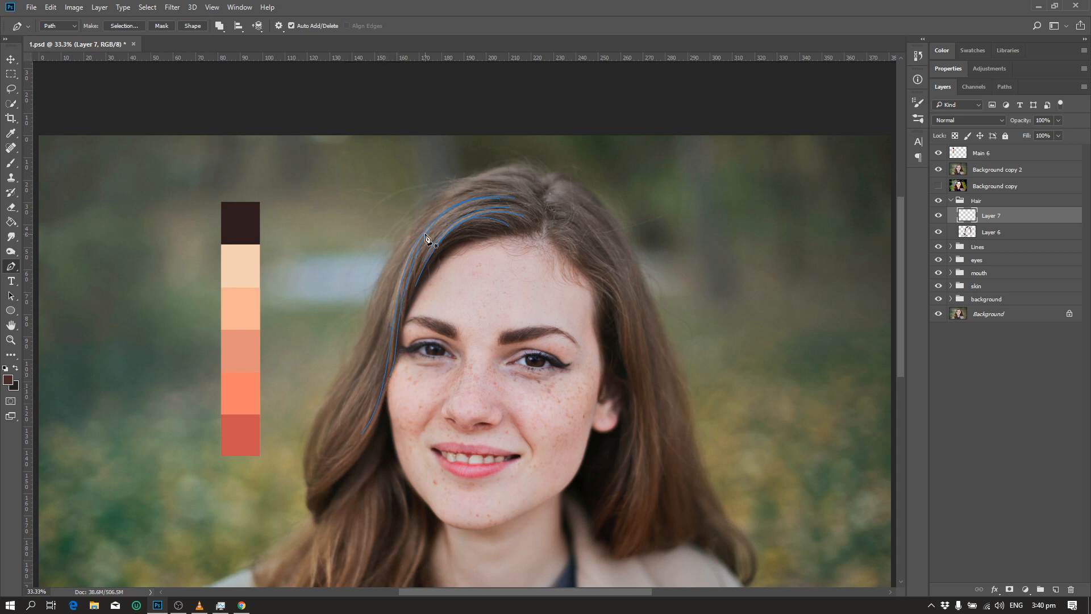
{"action": "left_click_drag", "start_coordinate": [379, 342], "coordinate": [366, 391]}
{"action": "left_click", "coordinate": [537, 188]}
{"action": "left_click", "coordinate": [512, 182]}
{"action": "left_click", "coordinate": [519, 209]}
{"action": "left_click_drag", "start_coordinate": [417, 277], "coordinate": [384, 419]}
{"action": "scroll", "coordinate": [395, 312], "scroll_direction": "down", "scroll_amount": 3}
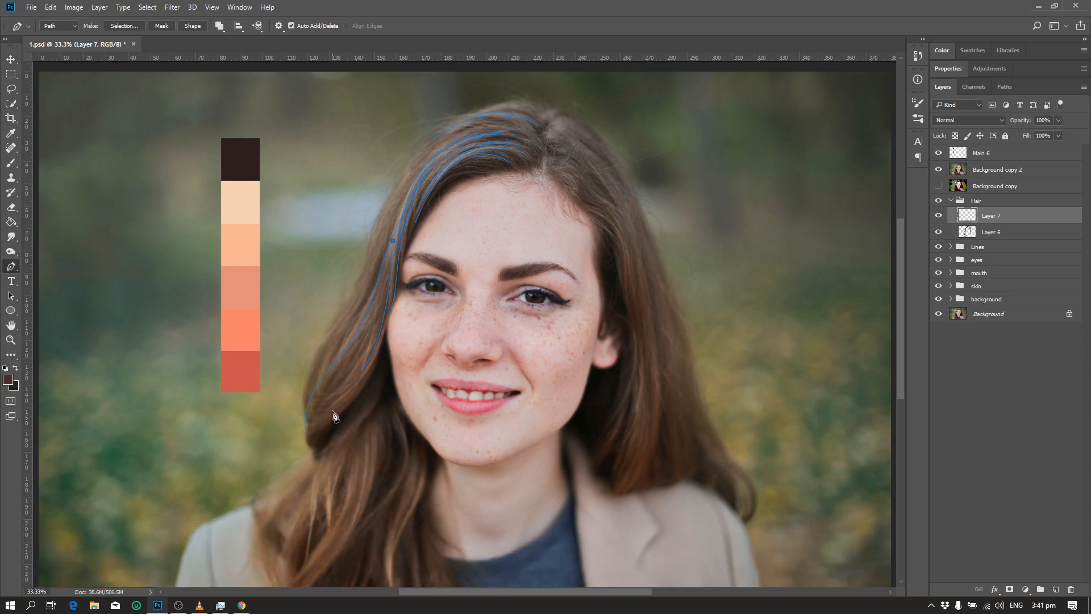
Trace strands curving outward from beside the left cheek and down through the lower-left waves
{"action": "left_click", "coordinate": [382, 328]}
{"action": "left_click", "coordinate": [372, 410], "text": "ctrl"}
{"action": "left_click", "coordinate": [382, 381]}
{"action": "left_click_drag", "start_coordinate": [304, 463], "coordinate": [234, 491]}
{"action": "scroll", "coordinate": [379, 483], "scroll_direction": "down", "scroll_amount": 6}
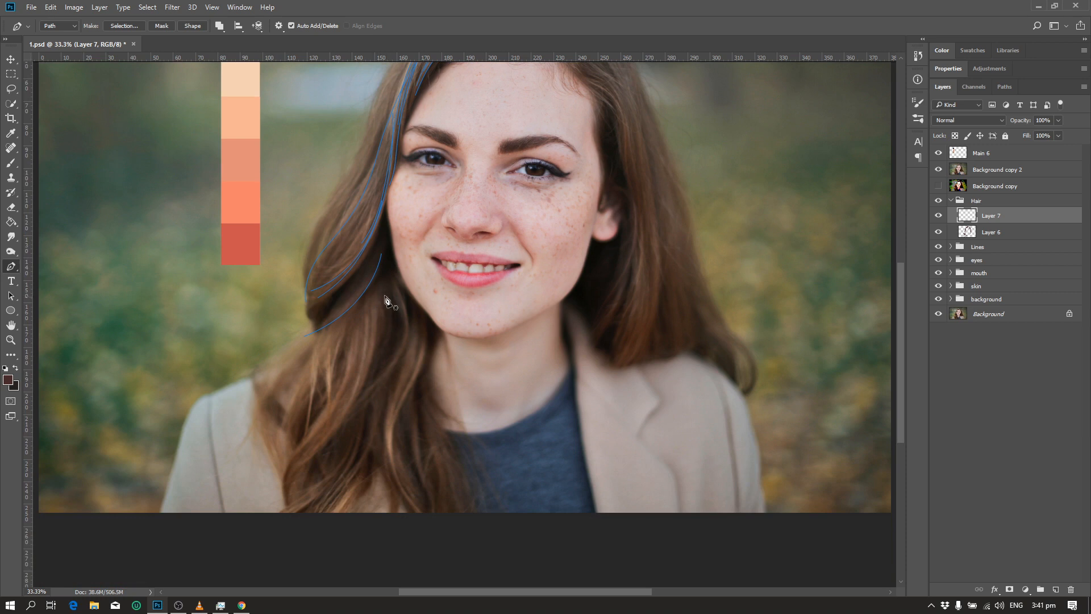
{"action": "left_click", "coordinate": [382, 279]}
{"action": "left_click_drag", "start_coordinate": [374, 363], "coordinate": [316, 471]}
{"action": "left_click", "coordinate": [372, 291]}
{"action": "left_click_drag", "start_coordinate": [292, 506], "coordinate": [314, 526]}
{"action": "left_click", "coordinate": [407, 479], "text": "ctrl"}
Trace three more curved strands through the middle of the left-hand waves below cheek level
{"action": "left_click", "coordinate": [354, 324]}
{"action": "left_click_drag", "start_coordinate": [314, 423], "coordinate": [308, 528]}
{"action": "left_click", "coordinate": [369, 314]}
{"action": "left_click_drag", "start_coordinate": [338, 420], "coordinate": [301, 466]}
{"action": "left_click", "coordinate": [371, 272]}
{"action": "left_click_drag", "start_coordinate": [324, 320], "coordinate": [294, 335]}
Trace two S-shaped strands beside the neck, running down to the ends of the left-hand hair
{"action": "left_click", "coordinate": [425, 328]}
{"action": "left_click_drag", "start_coordinate": [409, 391], "coordinate": [387, 438]}
{"action": "left_click_drag", "start_coordinate": [430, 522], "coordinate": [482, 565]}
{"action": "left_click", "coordinate": [407, 307]}
{"action": "left_click_drag", "start_coordinate": [402, 377], "coordinate": [377, 423]}
{"action": "left_click_drag", "start_coordinate": [403, 487], "coordinate": [438, 528]}
{"action": "left_click", "coordinate": [441, 369], "text": "ctrl"}
Trace a strand from the jaw out through the left-hand waves, redrawing its curve once, and another S-shaped strand beside the neck
{"action": "left_click", "coordinate": [392, 280]}
{"action": "left_click_drag", "start_coordinate": [333, 422], "coordinate": [251, 454]}
{"action": "key", "text": "ctrl+z"}
{"action": "left_click_drag", "start_coordinate": [334, 419], "coordinate": [274, 454]}
{"action": "left_click", "coordinate": [274, 453], "text": "ctrl"}
{"action": "left_click", "coordinate": [416, 322]}
{"action": "left_click_drag", "start_coordinate": [414, 372], "coordinate": [394, 414]}
{"action": "left_click_drag", "start_coordinate": [425, 502], "coordinate": [487, 541]}
{"action": "left_click", "coordinate": [494, 521], "text": "ctrl"}
Trace a strand from beside the left eye curving out to the edge of the hair
{"action": "scroll", "coordinate": [538, 353], "scroll_direction": "up", "scroll_amount": 3}
{"action": "scroll", "coordinate": [404, 302], "scroll_direction": "up", "scroll_amount": 2}
{"action": "left_click", "coordinate": [388, 235]}
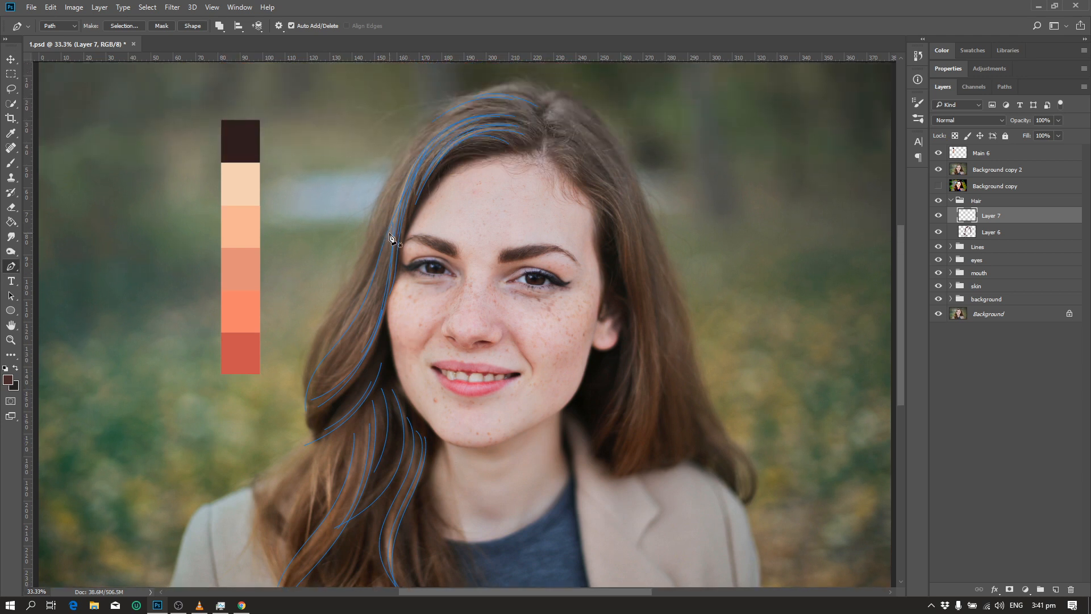
{"action": "left_click_drag", "start_coordinate": [277, 394], "coordinate": [249, 402]}
{"action": "left_click", "coordinate": [481, 341], "text": "ctrl"}
{"action": "scroll", "coordinate": [473, 221], "scroll_direction": "up", "scroll_amount": 2}
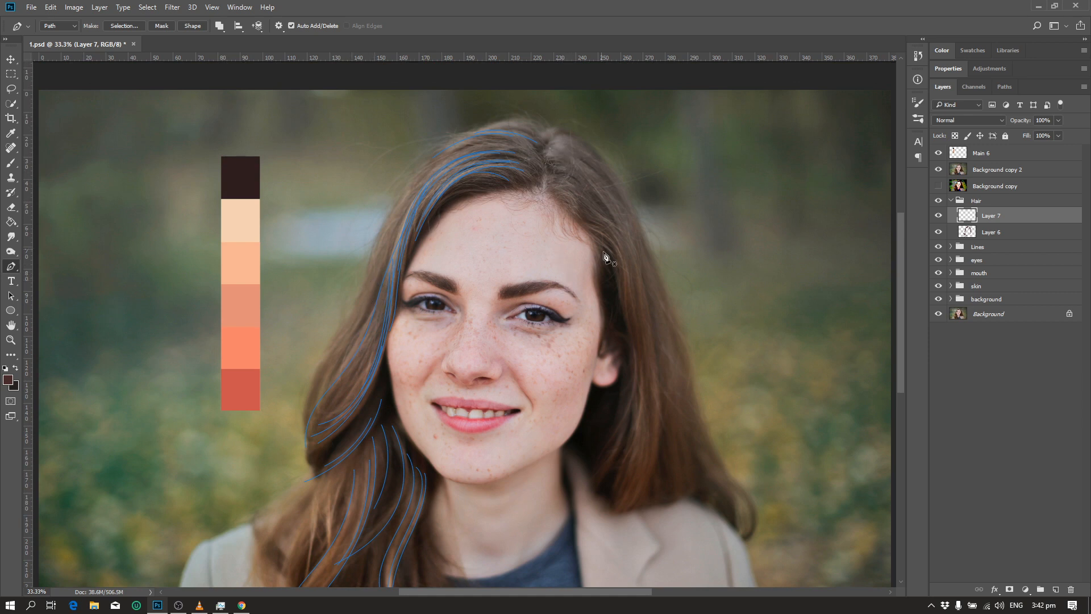
Trace long strands from the right side of the crown down past the ear to the hair ends
{"action": "left_click", "coordinate": [584, 225]}
{"action": "left_click", "coordinate": [624, 277]}
{"action": "left_click", "coordinate": [625, 325]}
{"action": "left_click", "coordinate": [636, 365]}
{"action": "left_click", "coordinate": [648, 399]}
{"action": "left_click", "coordinate": [650, 435], "text": "ctrl"}
{"action": "left_click", "coordinate": [595, 187]}
{"action": "left_click_drag", "start_coordinate": [654, 350], "coordinate": [580, 569]}
{"action": "left_click", "coordinate": [659, 408], "text": "ctrl"}
Trace shorter strands from above the right ear, curving inward behind the jaw
{"action": "left_click", "coordinate": [640, 268]}
{"action": "left_click", "coordinate": [688, 471], "text": "ctrl"}
{"action": "left_click", "coordinate": [630, 335]}
{"action": "left_click_drag", "start_coordinate": [603, 442], "coordinate": [565, 480]}
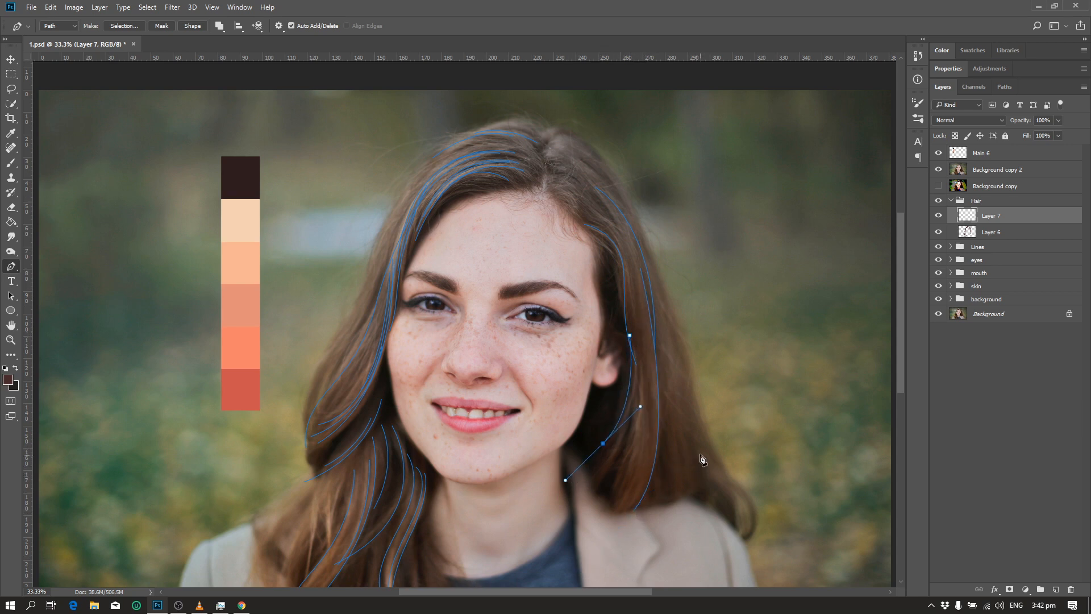
{"action": "left_click", "coordinate": [707, 427], "text": "ctrl"}
{"action": "left_click", "coordinate": [631, 329]}
{"action": "left_click_drag", "start_coordinate": [588, 484], "coordinate": [523, 538]}
{"action": "left_click", "coordinate": [730, 485], "text": "ctrl"}
Trace two long strands from the right temple down through the hair behind the ear
{"action": "left_click", "coordinate": [587, 211]}
{"action": "left_click", "coordinate": [645, 338]}
{"action": "left_click", "coordinate": [648, 463]}
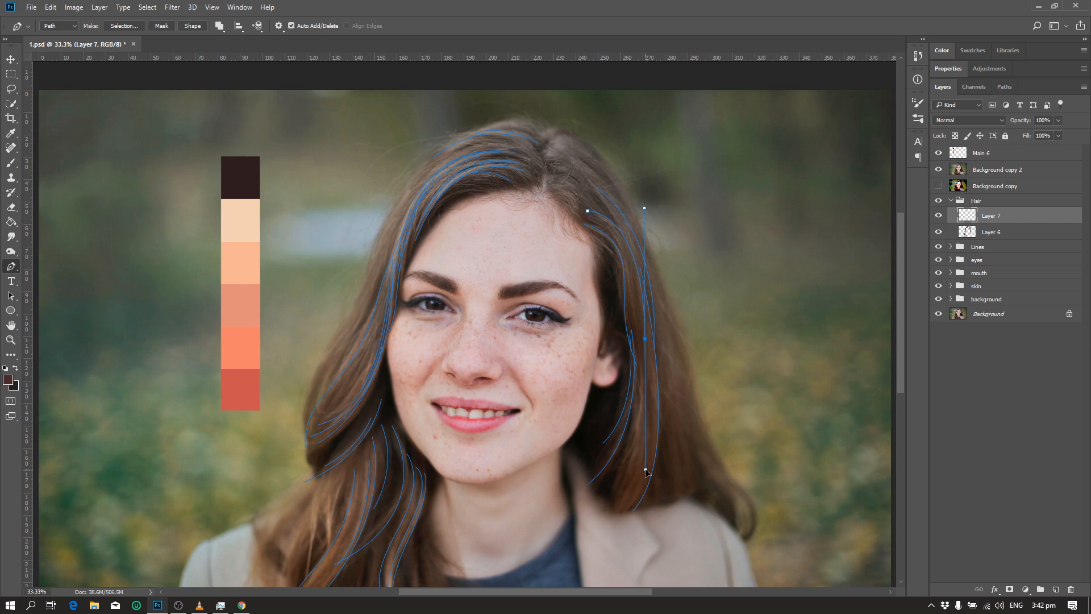
{"action": "left_click_drag", "start_coordinate": [614, 515], "coordinate": [592, 535]}
{"action": "left_click", "coordinate": [699, 500], "text": "ctrl"}
{"action": "left_click", "coordinate": [595, 218]}
{"action": "left_click_drag", "start_coordinate": [640, 360], "coordinate": [632, 486]}
{"action": "left_click", "coordinate": [710, 480], "text": "ctrl"}
Trace two more strands down the right-hand hair and one from the parting over the right side of the crown
{"action": "left_click", "coordinate": [618, 219]}
{"action": "left_click_drag", "start_coordinate": [649, 415], "coordinate": [635, 548]}
{"action": "left_click", "coordinate": [686, 500], "text": "ctrl"}
{"action": "left_click", "coordinate": [640, 364]}
{"action": "left_click_drag", "start_coordinate": [609, 492], "coordinate": [581, 517]}
{"action": "left_click", "coordinate": [677, 483], "text": "ctrl"}
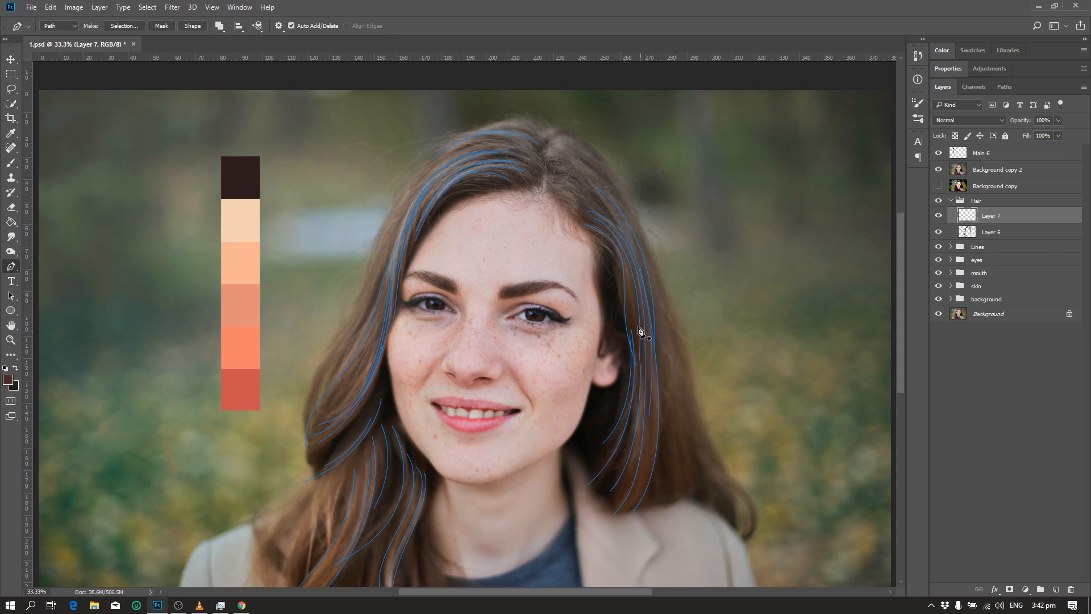
{"action": "left_click", "coordinate": [555, 138]}
{"action": "left_click_drag", "start_coordinate": [627, 199], "coordinate": [669, 281]}
Trace two strands through the left-hand waves, one near the hair ends and one starting beside the jaw
{"action": "scroll", "coordinate": [463, 278], "scroll_direction": "down", "scroll_amount": 2}
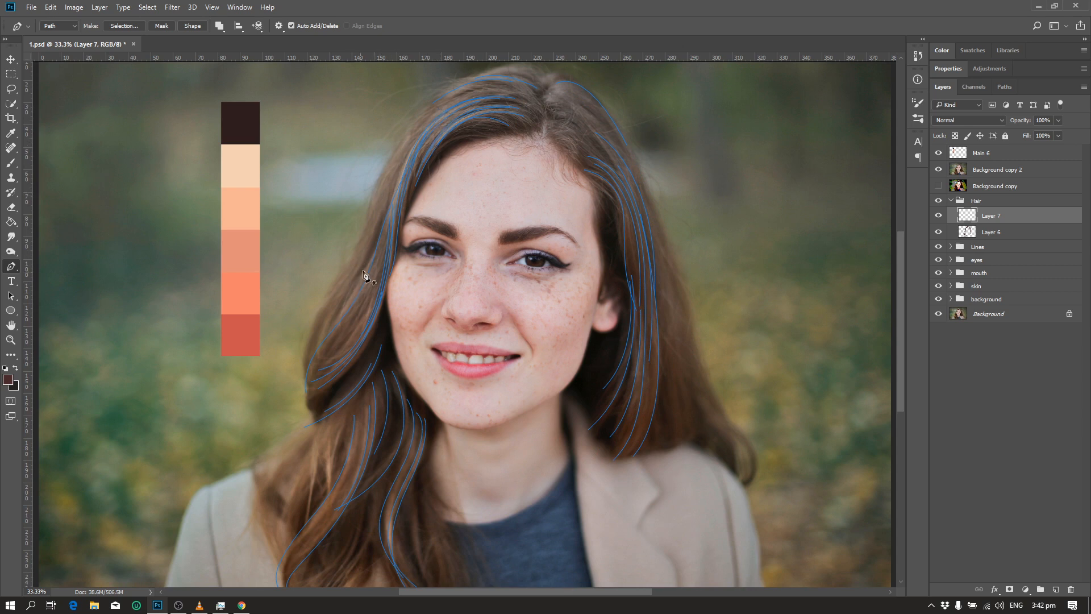
{"action": "scroll", "coordinate": [366, 281], "scroll_direction": "down", "scroll_amount": 2}
{"action": "scroll", "coordinate": [364, 394], "scroll_direction": "down", "scroll_amount": 2}
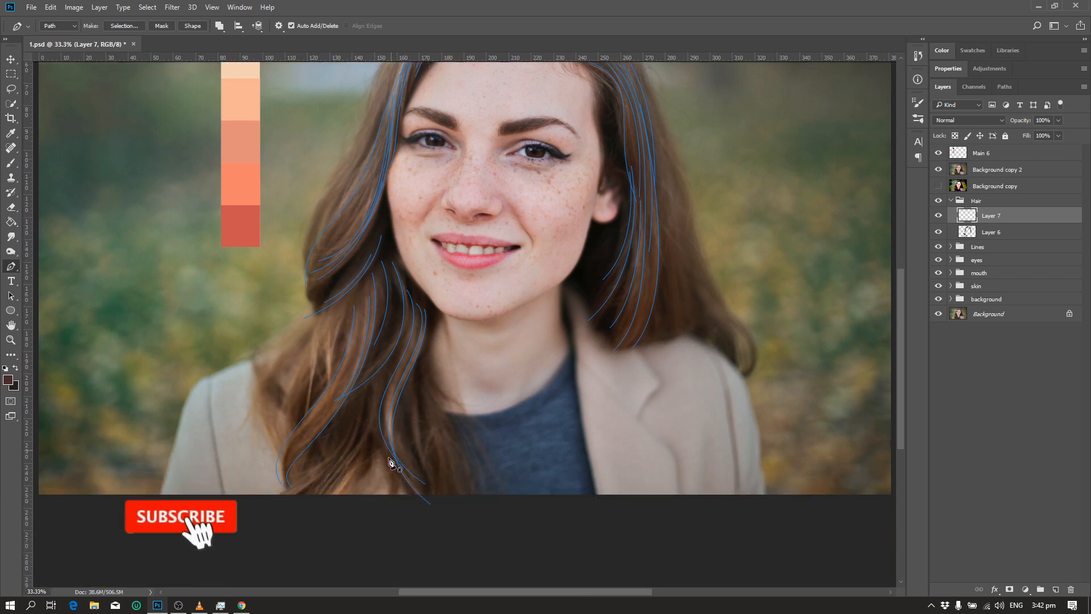
{"action": "left_click", "coordinate": [364, 390]}
{"action": "left_click_drag", "start_coordinate": [303, 479], "coordinate": [248, 510]}
{"action": "left_click", "coordinate": [329, 504], "text": "ctrl"}
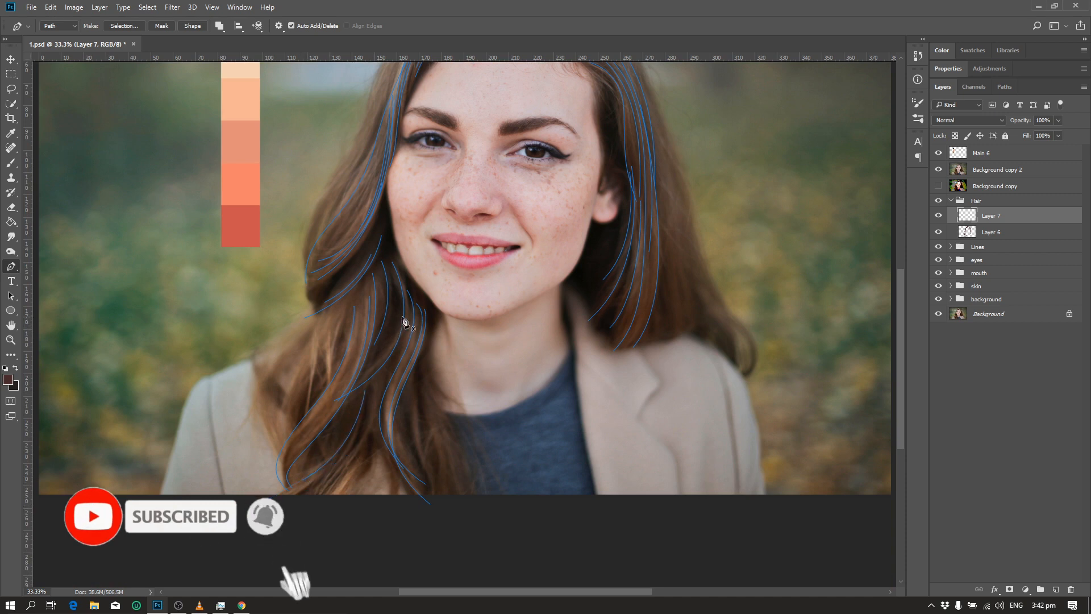
{"action": "left_click", "coordinate": [401, 278]}
{"action": "left_click_drag", "start_coordinate": [334, 395], "coordinate": [269, 425]}
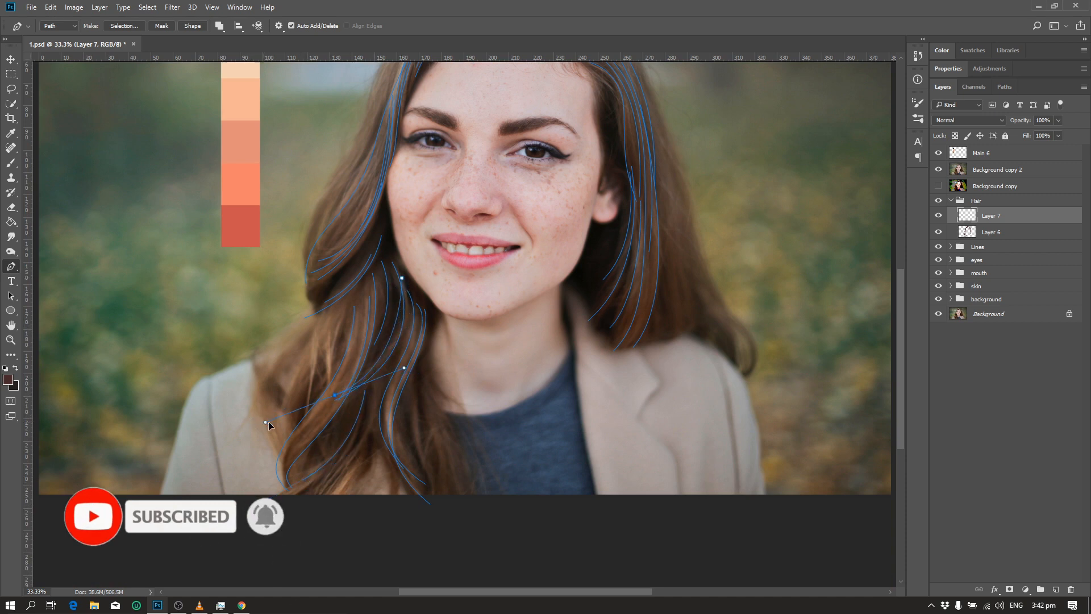
{"action": "left_click", "coordinate": [466, 508], "text": "ctrl"}
Trace an S-shaped strand through the outer left-hand waves down to the hair ends
{"action": "left_click", "coordinate": [356, 320]}
{"action": "left_click_drag", "start_coordinate": [323, 400], "coordinate": [289, 436]}
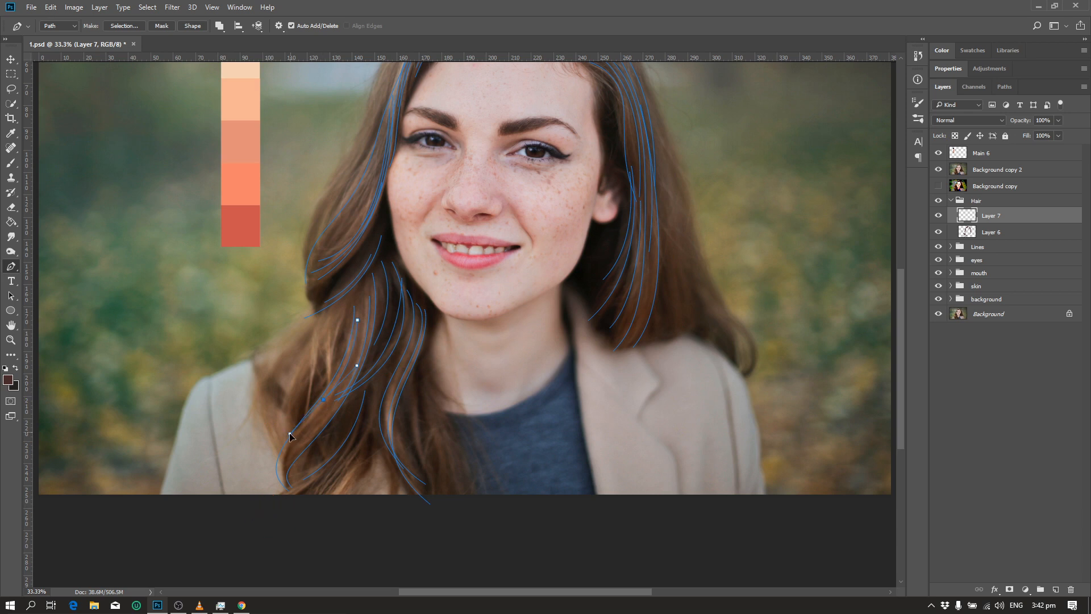
{"action": "left_click_drag", "start_coordinate": [296, 491], "coordinate": [344, 519]}
{"action": "left_click", "coordinate": [423, 529], "text": "ctrl"}
Hide the Background copy 2 photo and trace a strand from the parting down over the right side of the crown
{"action": "left_click", "coordinate": [937, 171]}
{"action": "key", "text": "ctrl+minus"}
{"action": "left_click", "coordinate": [528, 156]}
{"action": "left_click_drag", "start_coordinate": [584, 203], "coordinate": [601, 258]}
{"action": "left_click", "coordinate": [650, 245], "text": "ctrl"}
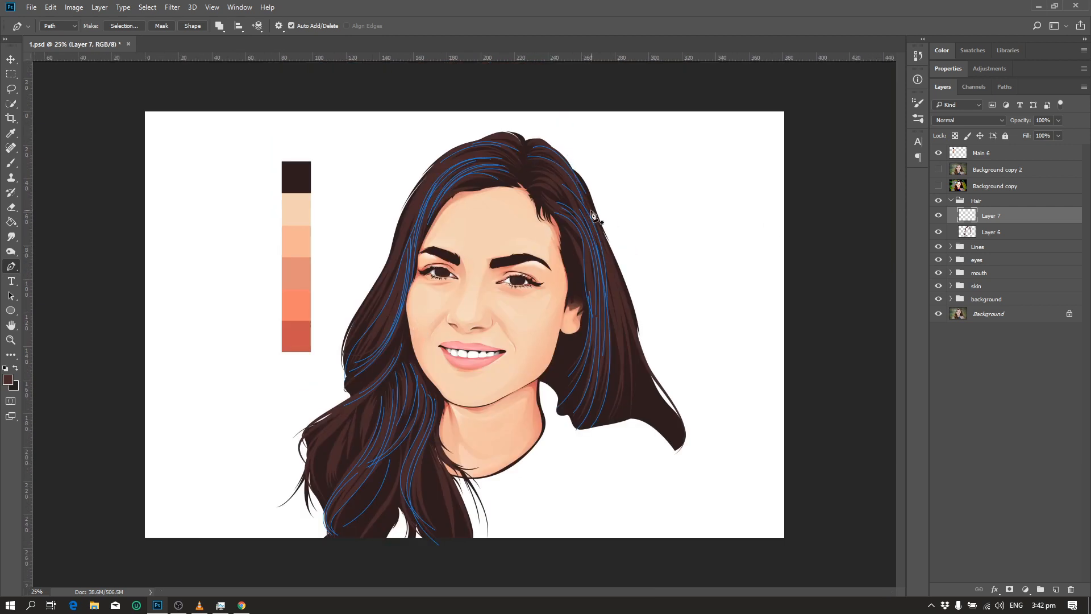
Change the foreground colour to a lighter, more muted reddish brown
{"action": "left_click", "coordinate": [9, 379]}
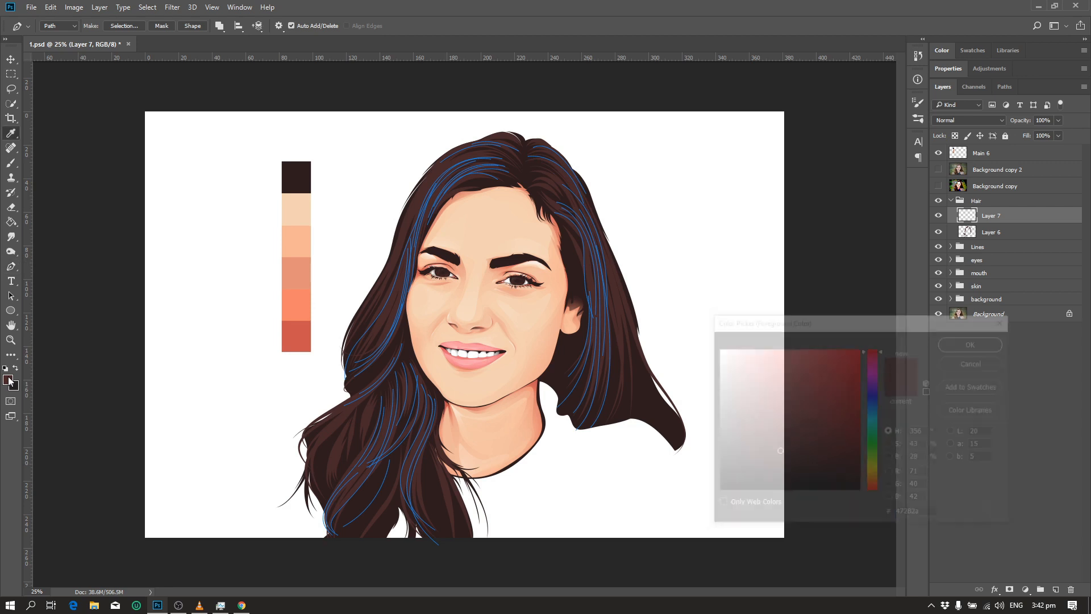
{"action": "left_click", "coordinate": [769, 440]}
{"action": "left_click_drag", "start_coordinate": [769, 441], "coordinate": [769, 438]}
{"action": "left_click", "coordinate": [975, 342]}
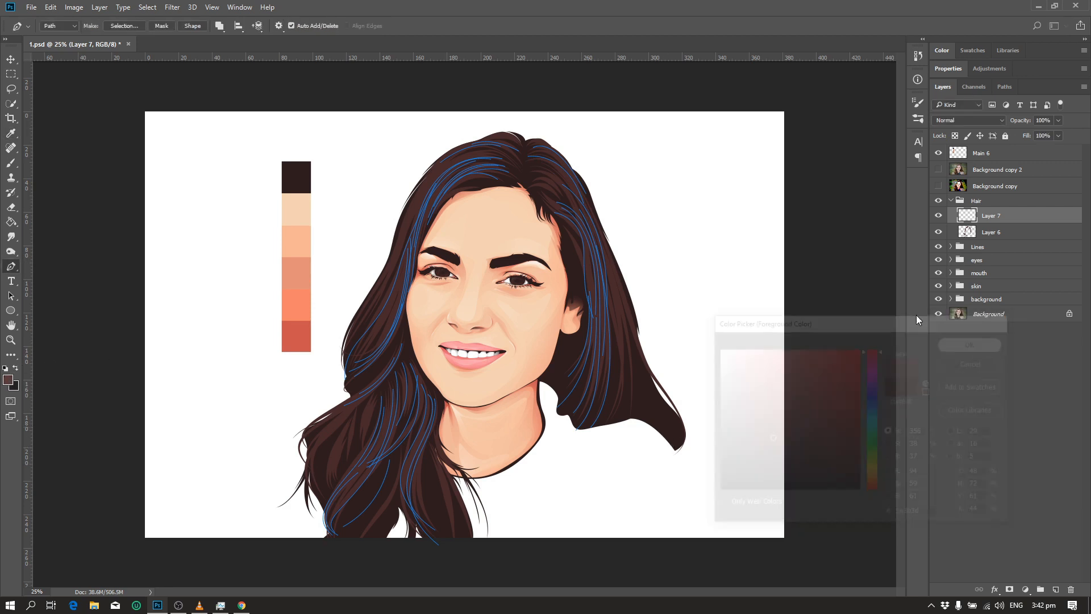
Stroke all strand paths on Layer 7 with the Brush and Simulate Pressure, and dismiss the path
{"action": "right_click", "coordinate": [524, 215]}
{"action": "left_click", "coordinate": [571, 307]}
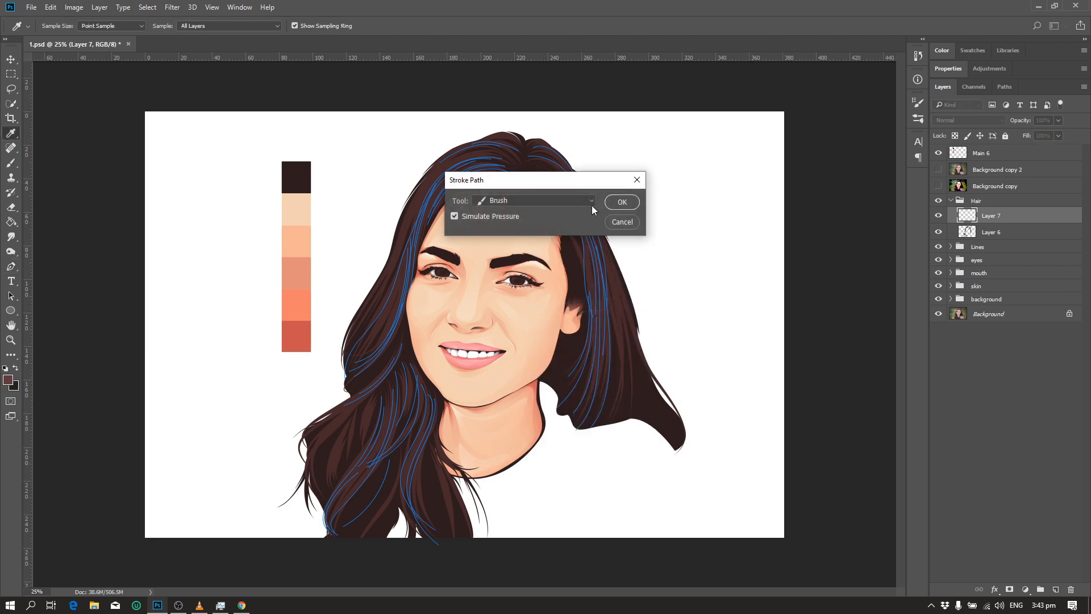
{"action": "left_click", "coordinate": [621, 202]}
{"action": "key", "text": "Return"}
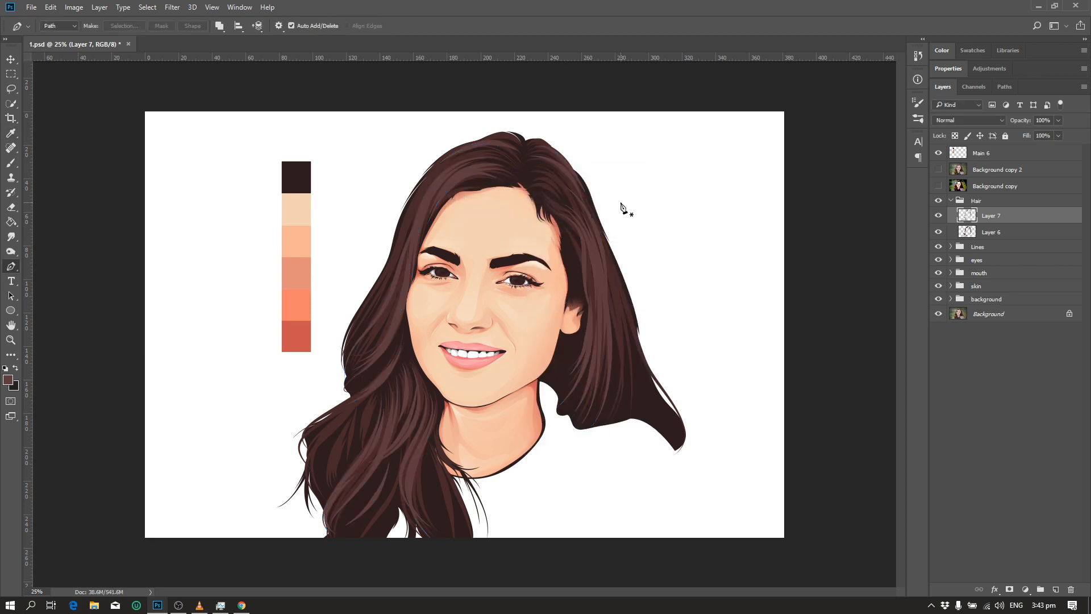
Examine the lighter hair strands on Layer 7 both up close and across the whole portrait
{"action": "key", "text": "ctrl+minus"}
{"action": "key", "text": "ctrl+plus"}
{"action": "key", "text": "ctrl+plus"}
{"action": "scroll", "coordinate": [787, 272], "scroll_direction": "up", "scroll_amount": 3}
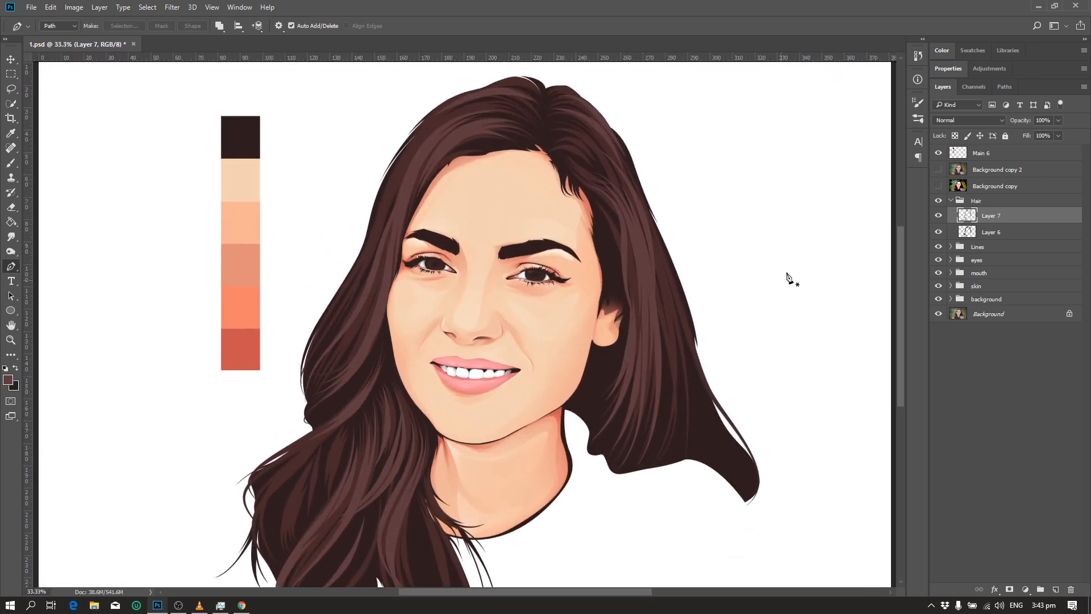
{"action": "key", "text": "ctrl+minus"}
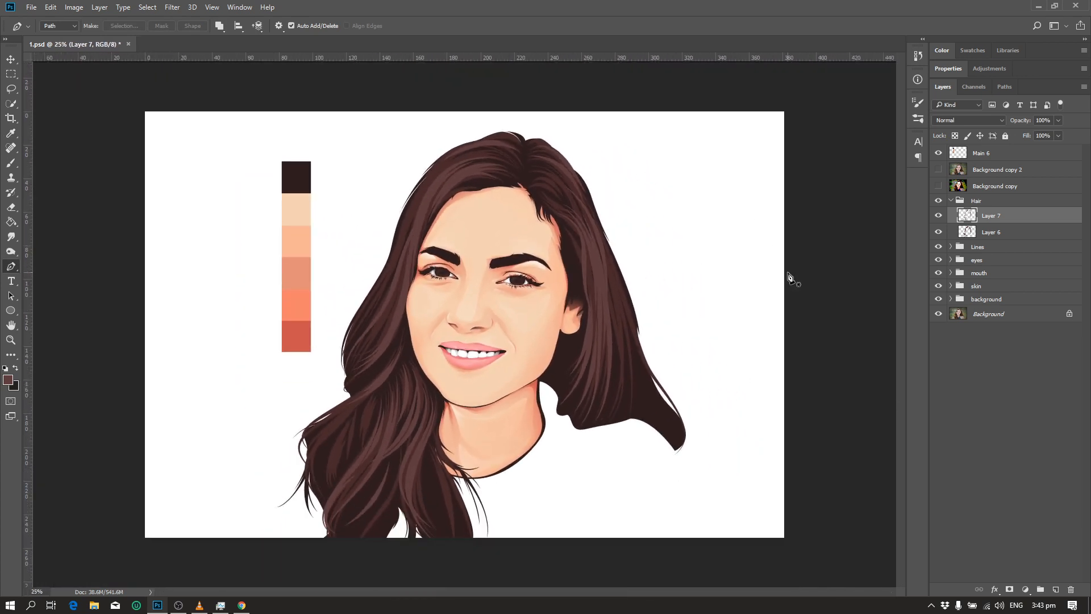
{"action": "key", "text": "ctrl+plus"}
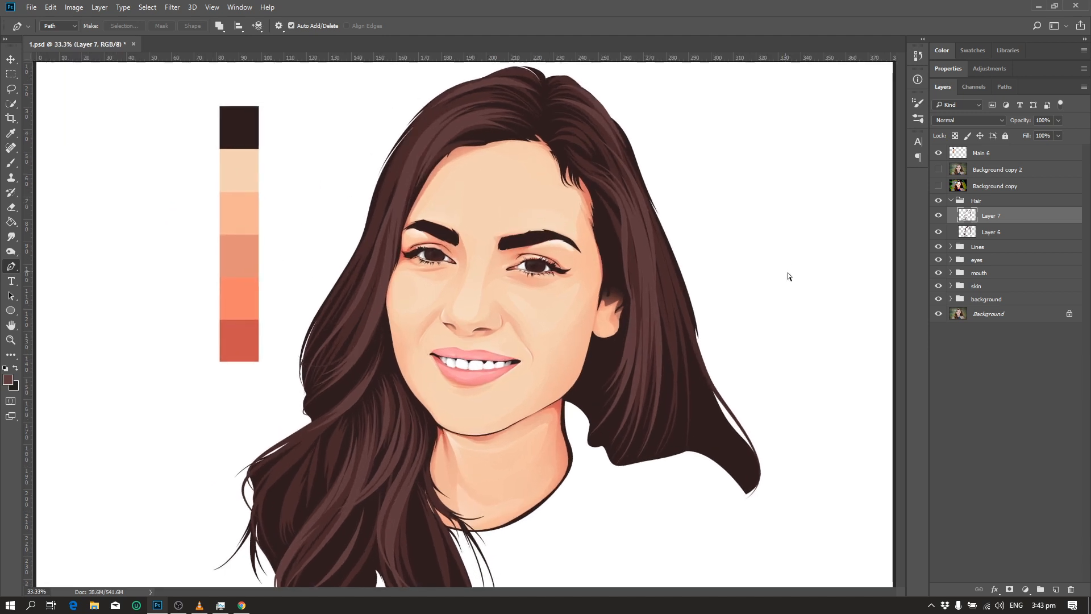
{"action": "key", "text": "ctrl+plus"}
{"action": "scroll", "coordinate": [785, 305], "scroll_direction": "up", "scroll_amount": 3}
{"action": "key", "text": "ctrl+minus"}
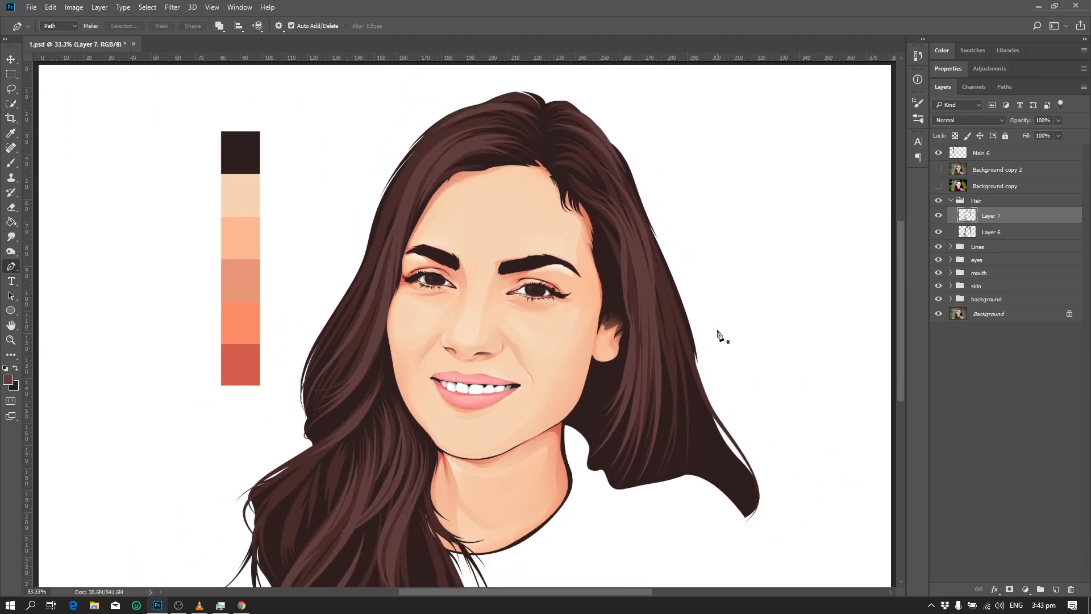
{"action": "key", "text": "ctrl+minus"}
{"action": "key", "text": "ctrl+plus"}
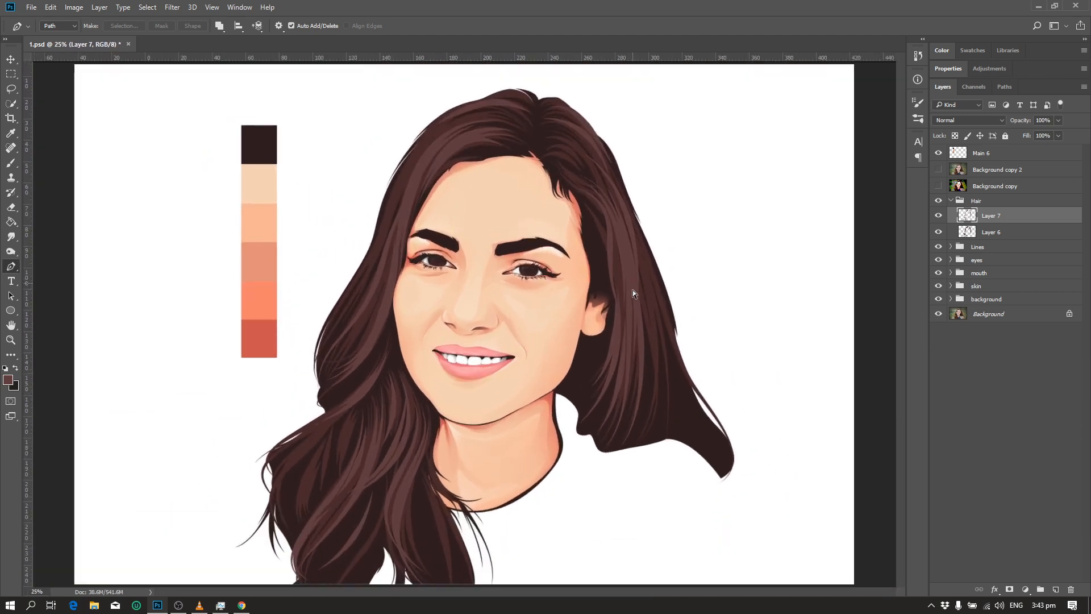
{"action": "scroll", "coordinate": [633, 293], "scroll_direction": "up", "scroll_amount": 2}
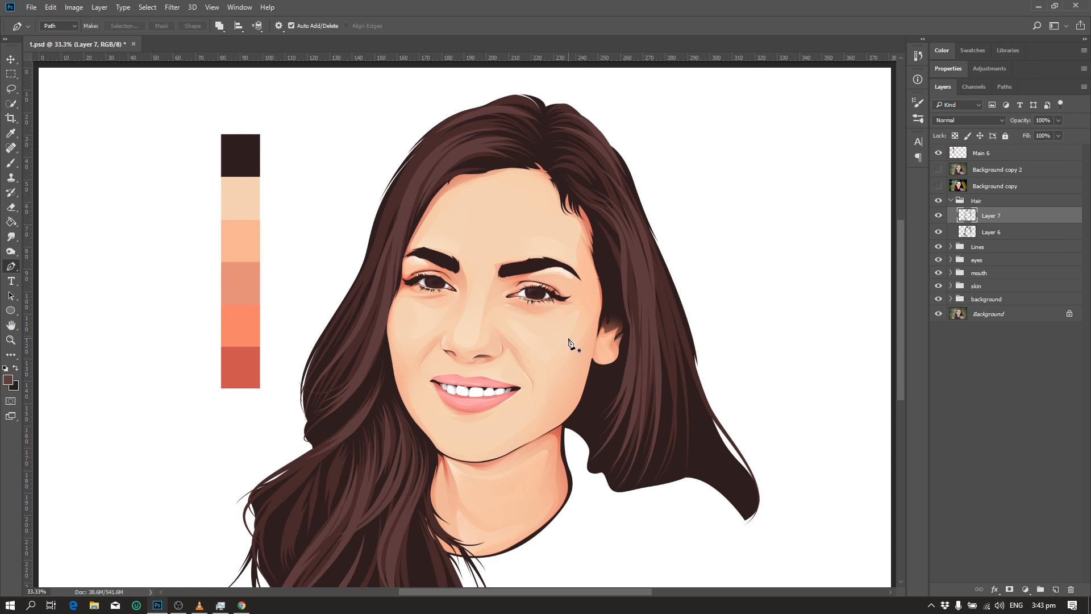
{"action": "scroll", "coordinate": [565, 340], "scroll_direction": "down", "scroll_amount": 1}
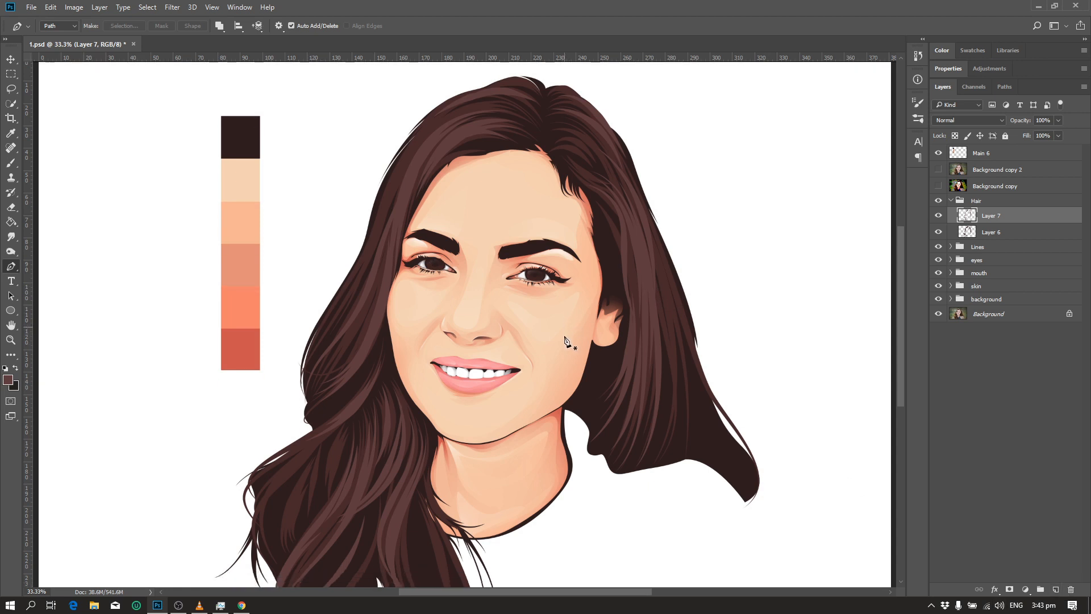
{"action": "scroll", "coordinate": [565, 340], "scroll_direction": "down", "scroll_amount": 2}
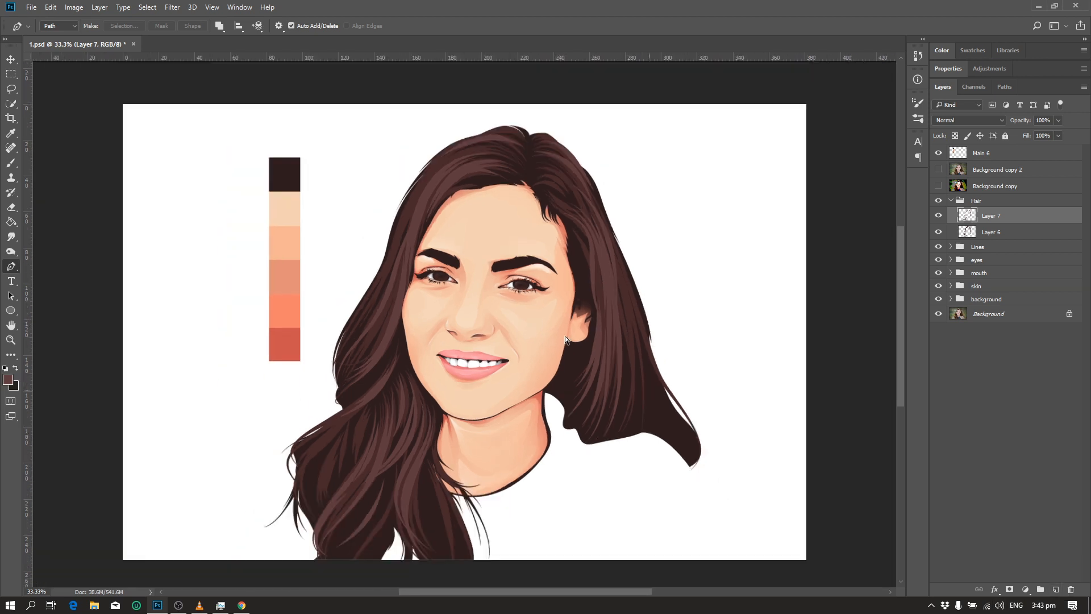
{"action": "scroll", "coordinate": [565, 340], "scroll_direction": "up", "scroll_amount": 1}
{"action": "scroll", "coordinate": [565, 340], "scroll_direction": "up", "scroll_amount": 1}
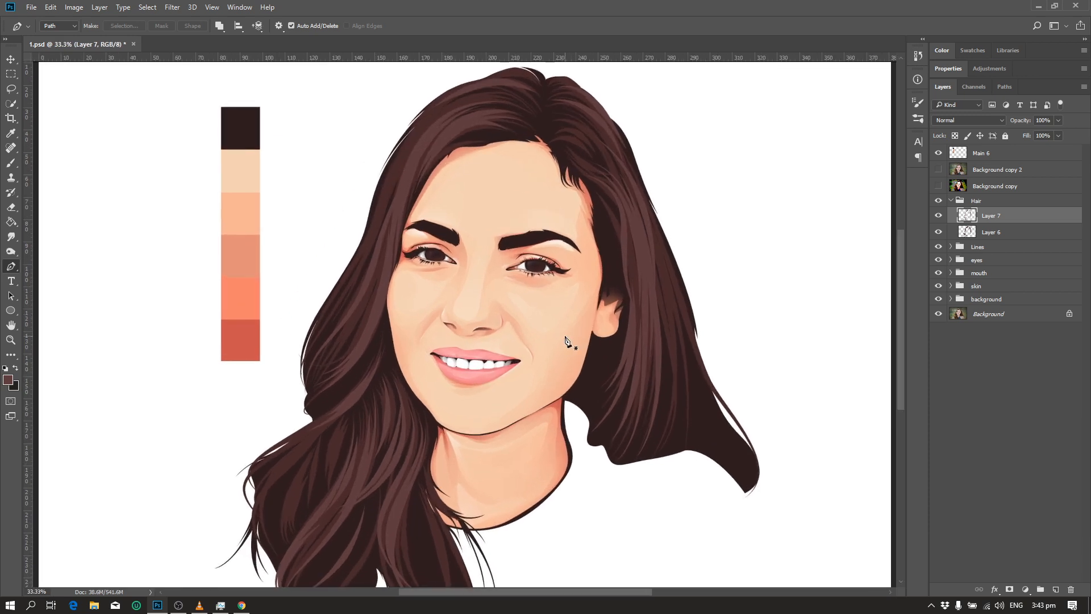